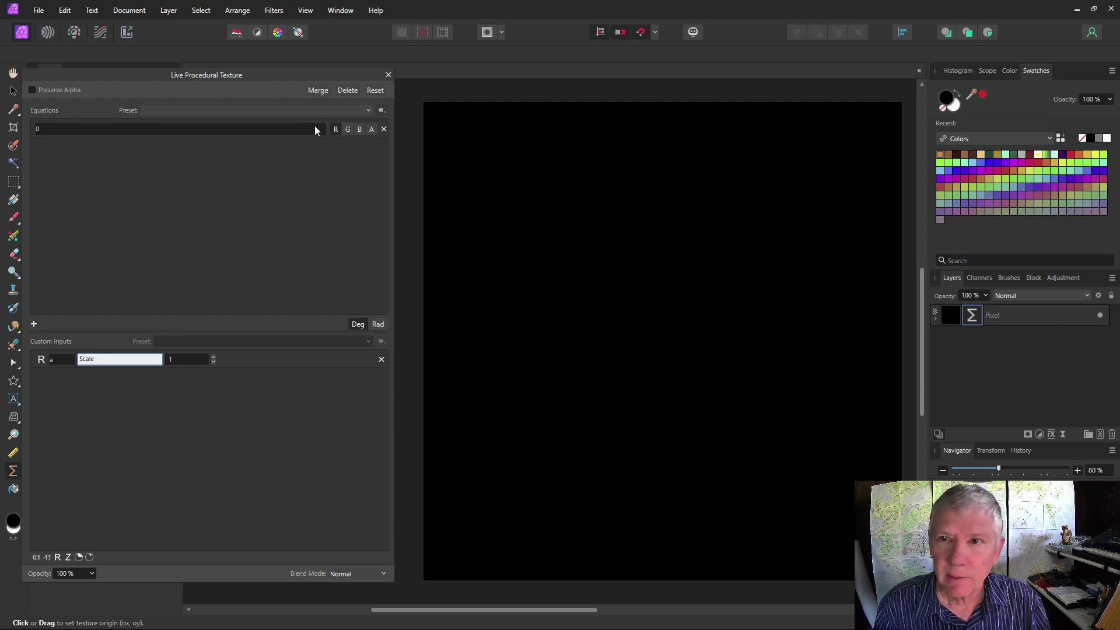
Step: Apply the texture equation to the red, green and blue channels and start it with "var v=vec2(rx,ry)*a/w;"
left_click(348, 127)
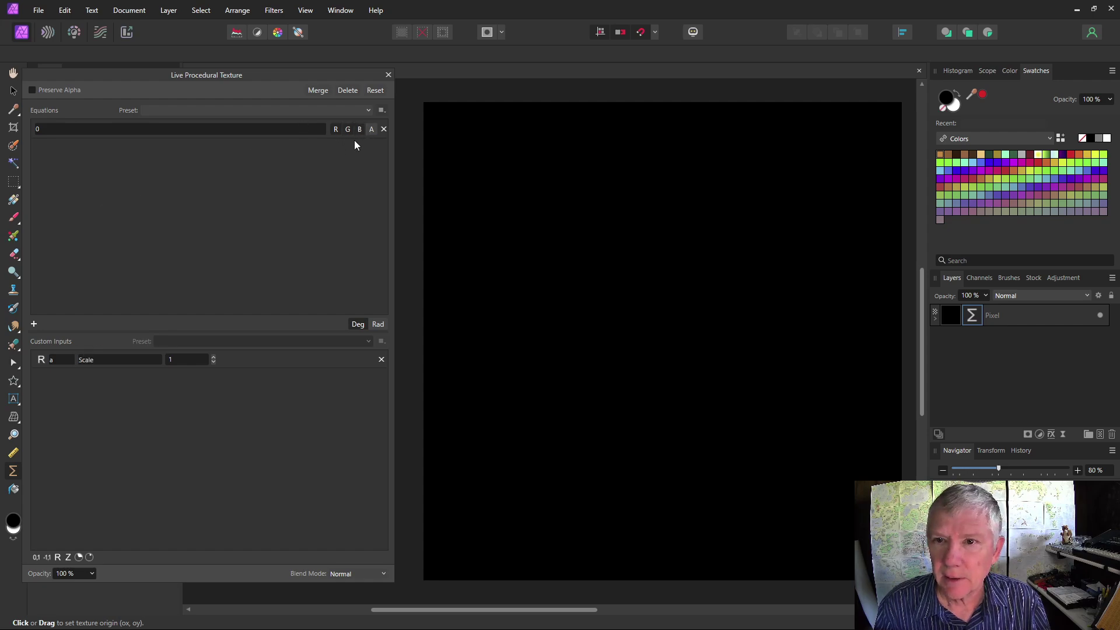
left_click(50, 130)
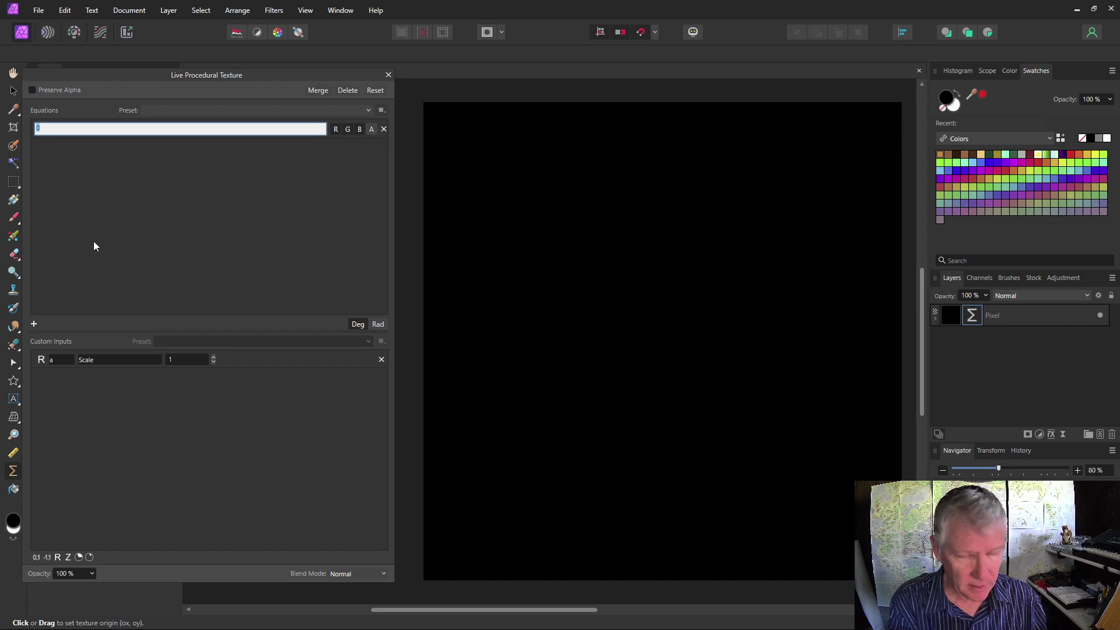
type("var v")
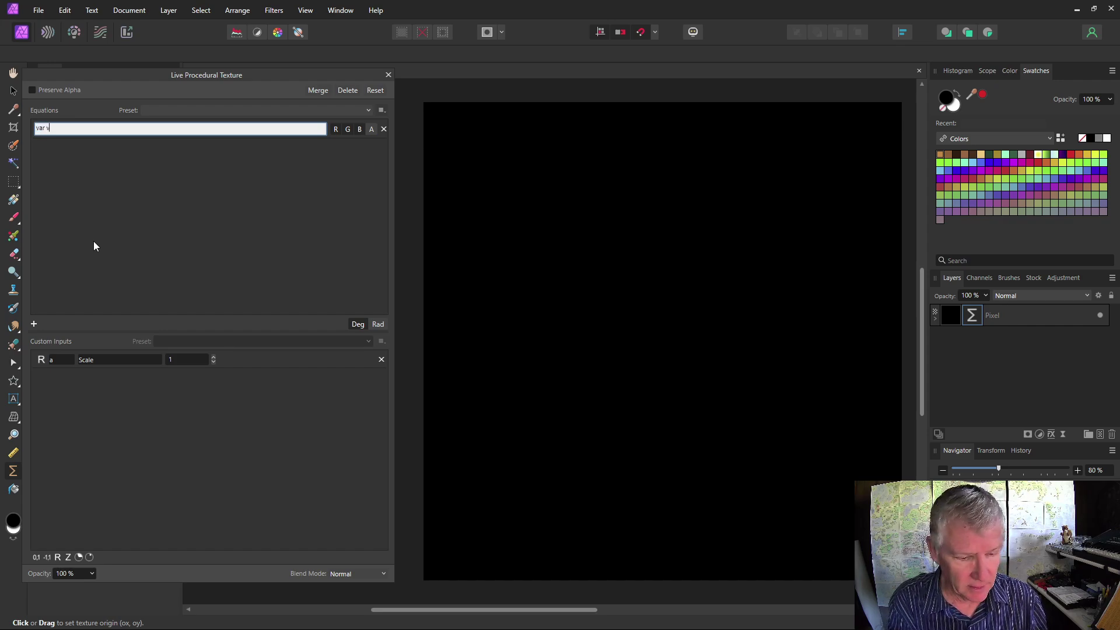
type("=vec2")
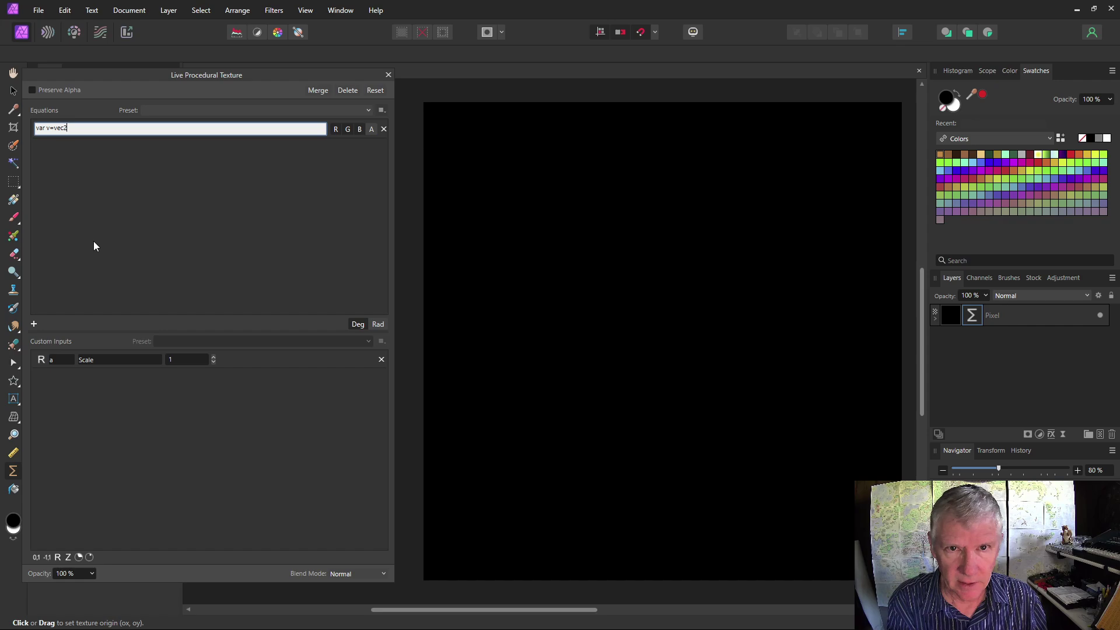
type("(rx,")
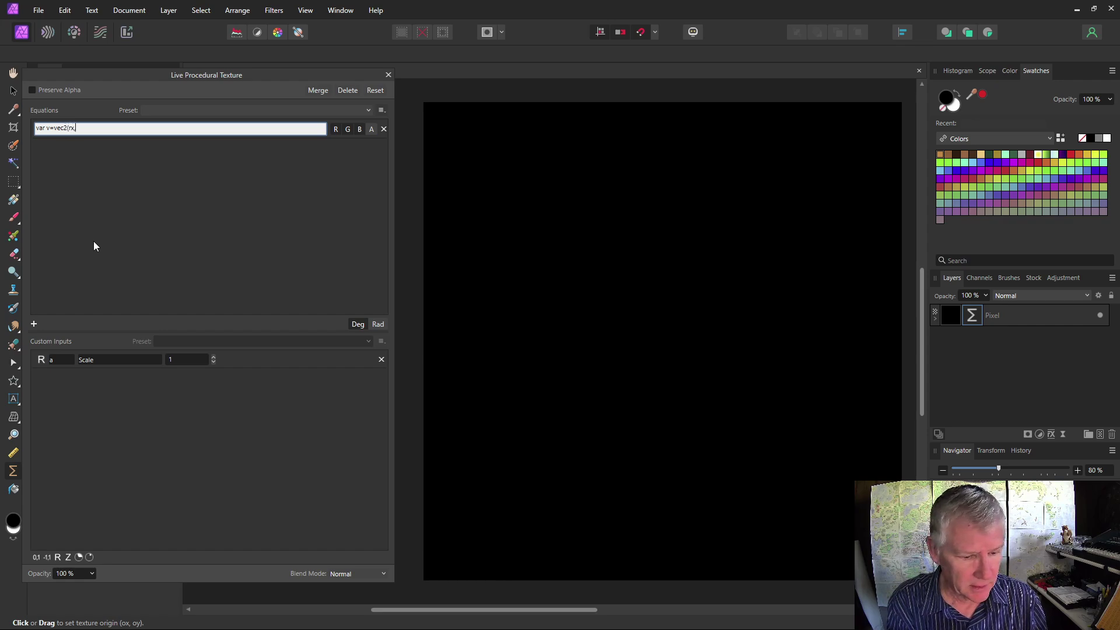
type("ry)*a")
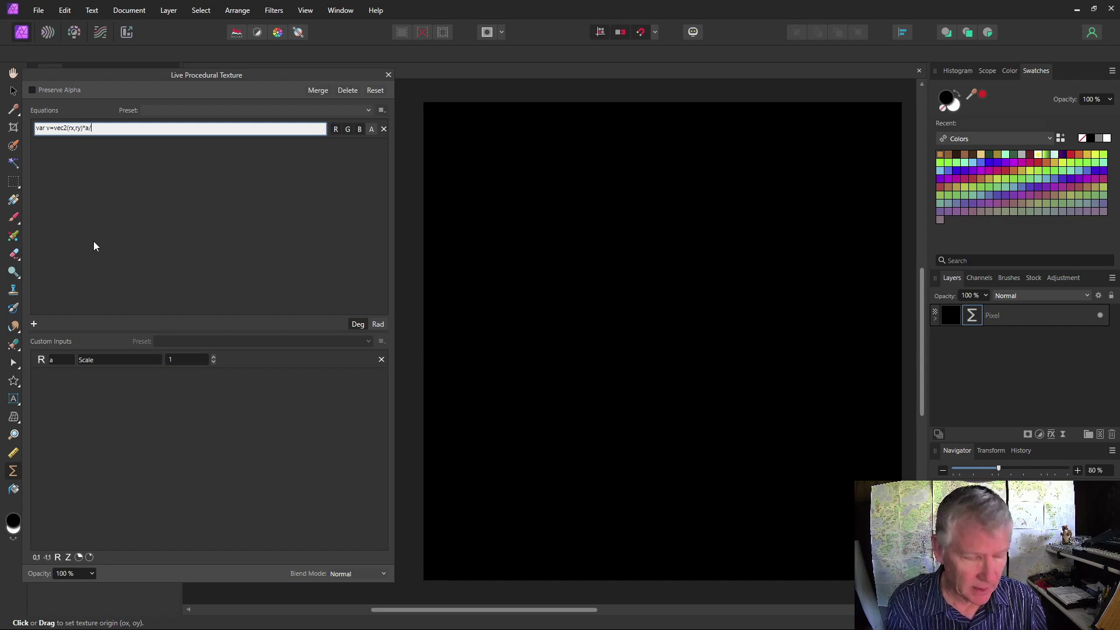
type("/w")
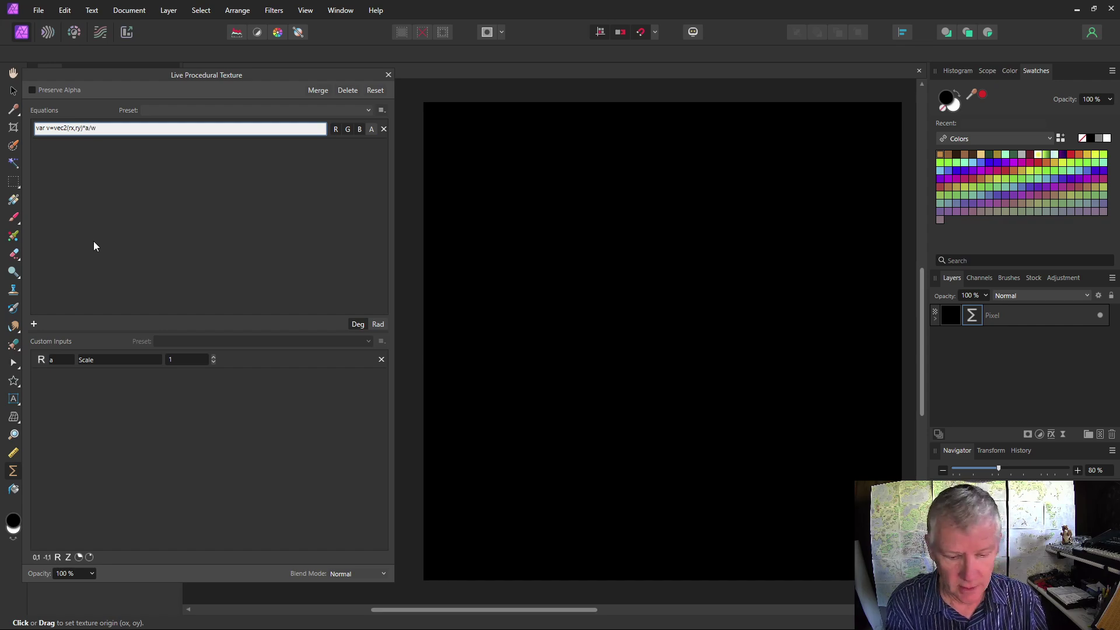
type(";")
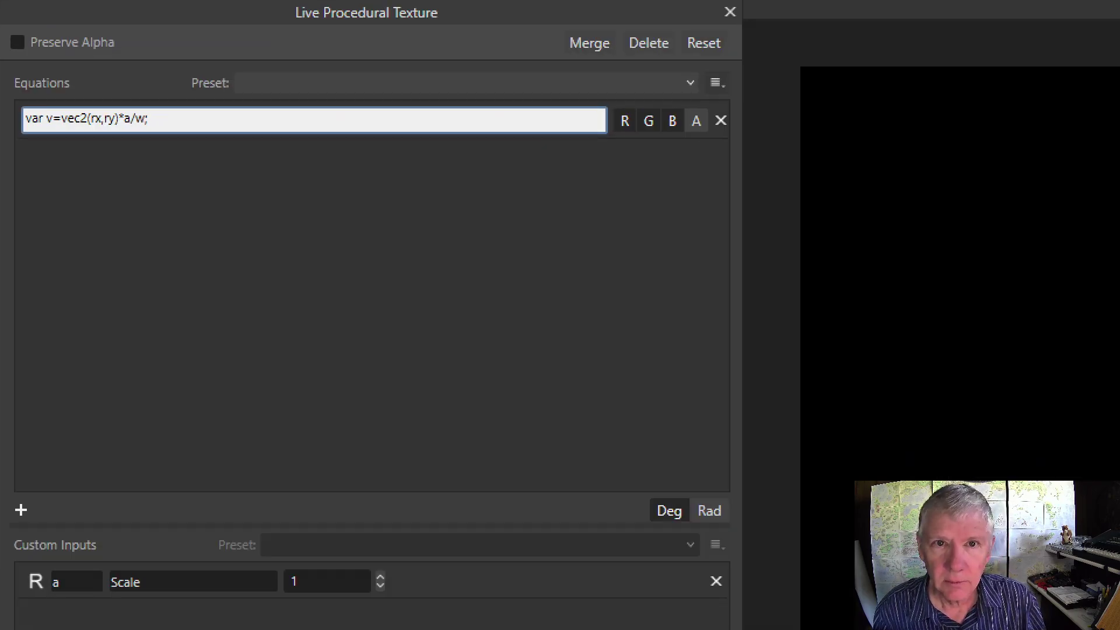
Step: Output v at the end of the equation and move the texture origin to the canvas's upper-left corner
type("v")
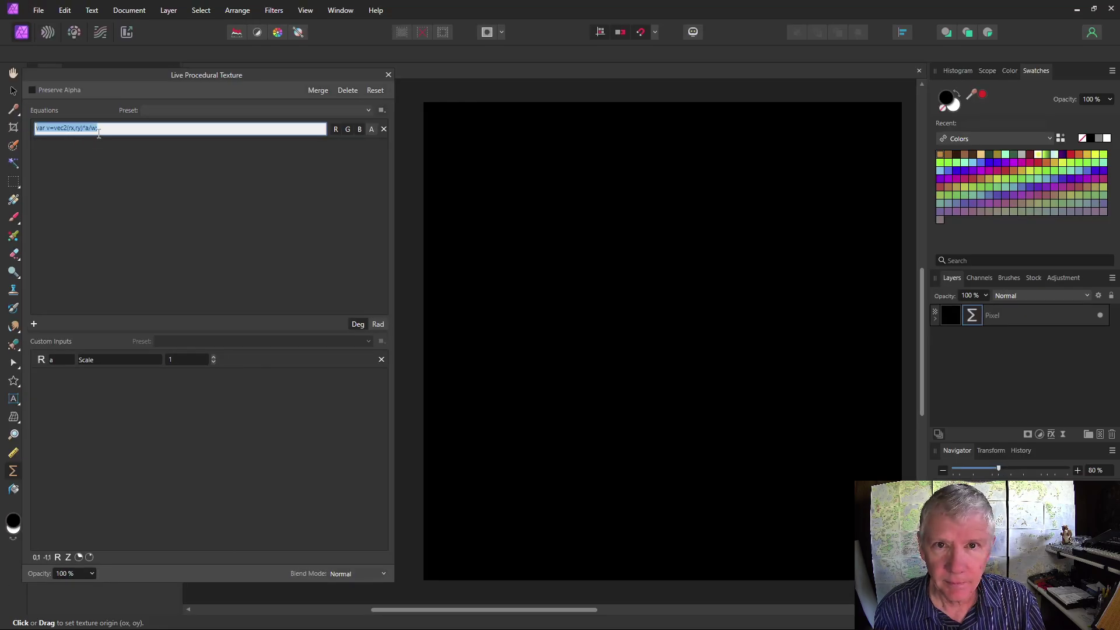
key("Return")
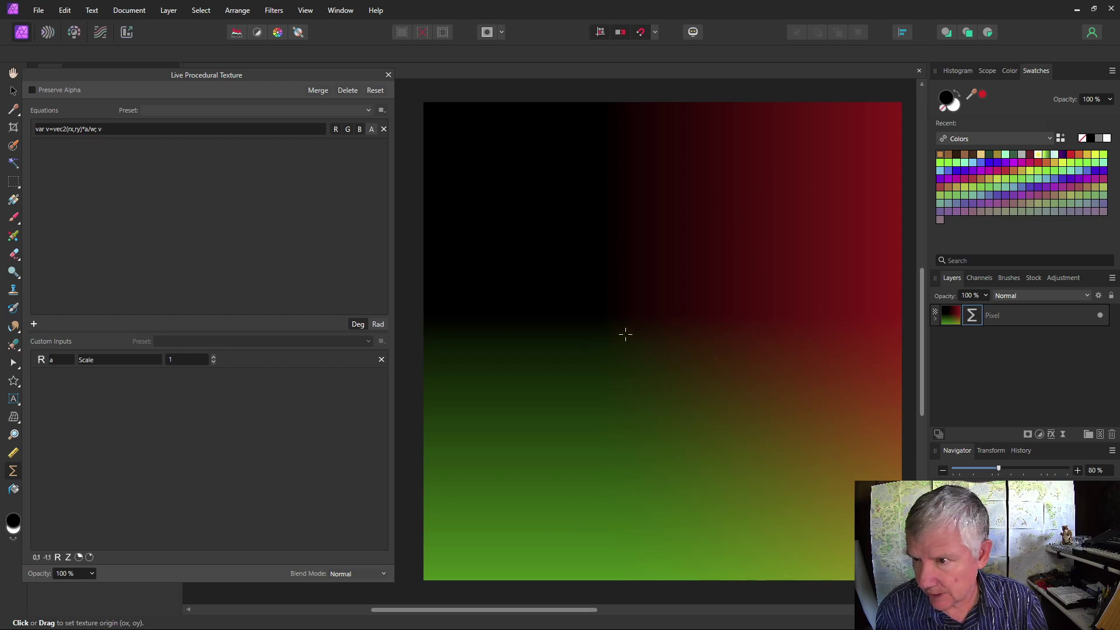
left_click_drag(625, 333, 430, 103)
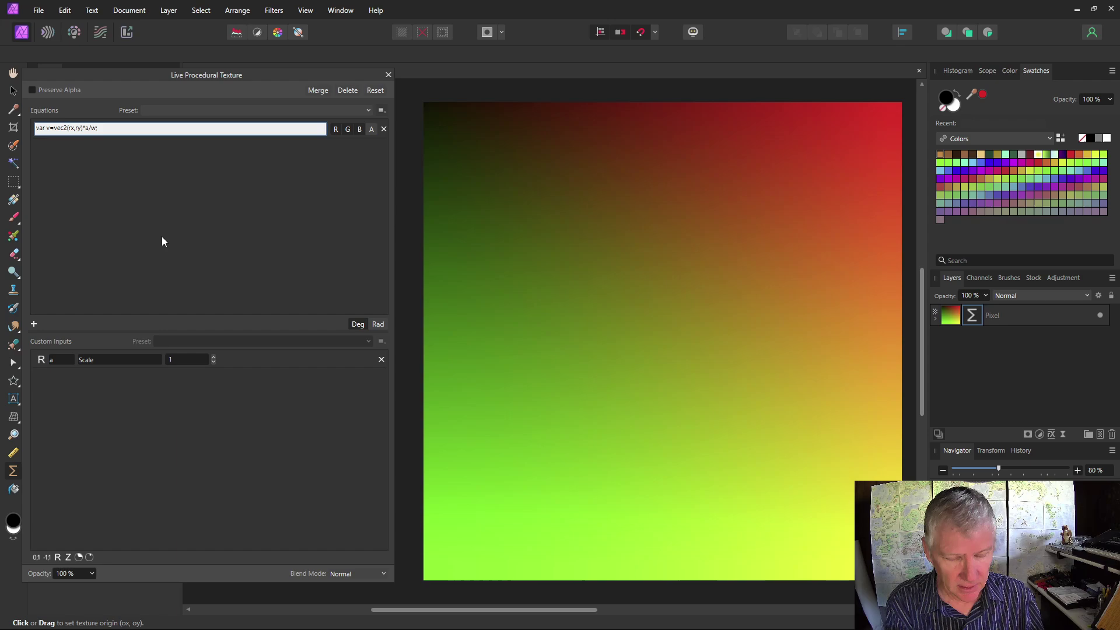
Step: Replace the equation's output v with the noise function "perlincubic(v,11,s)"
type("perlin")
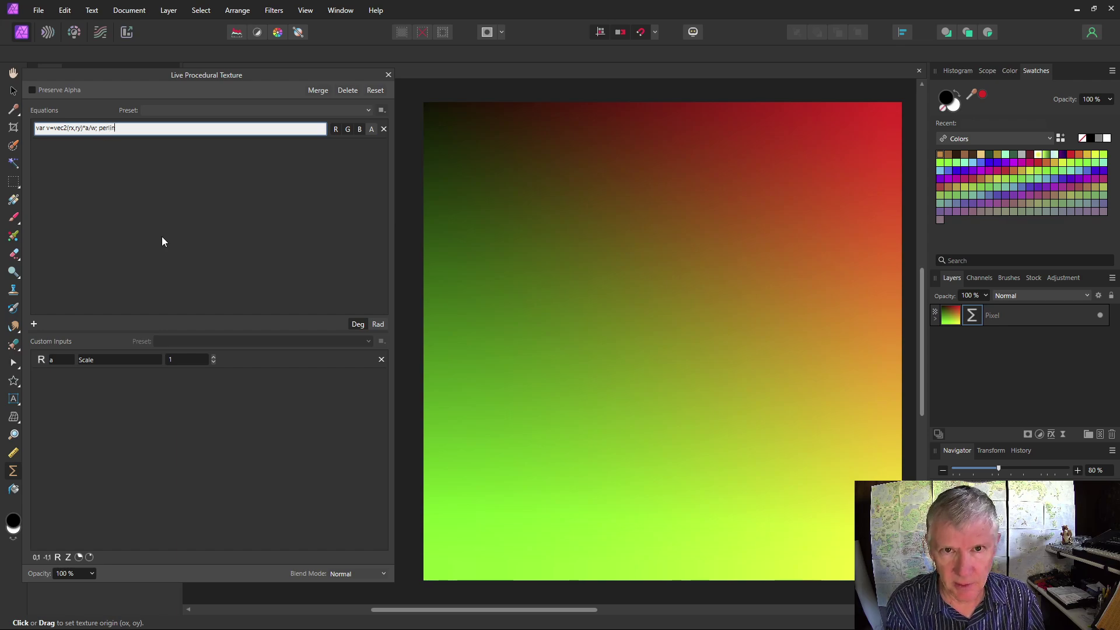
type("cubic")
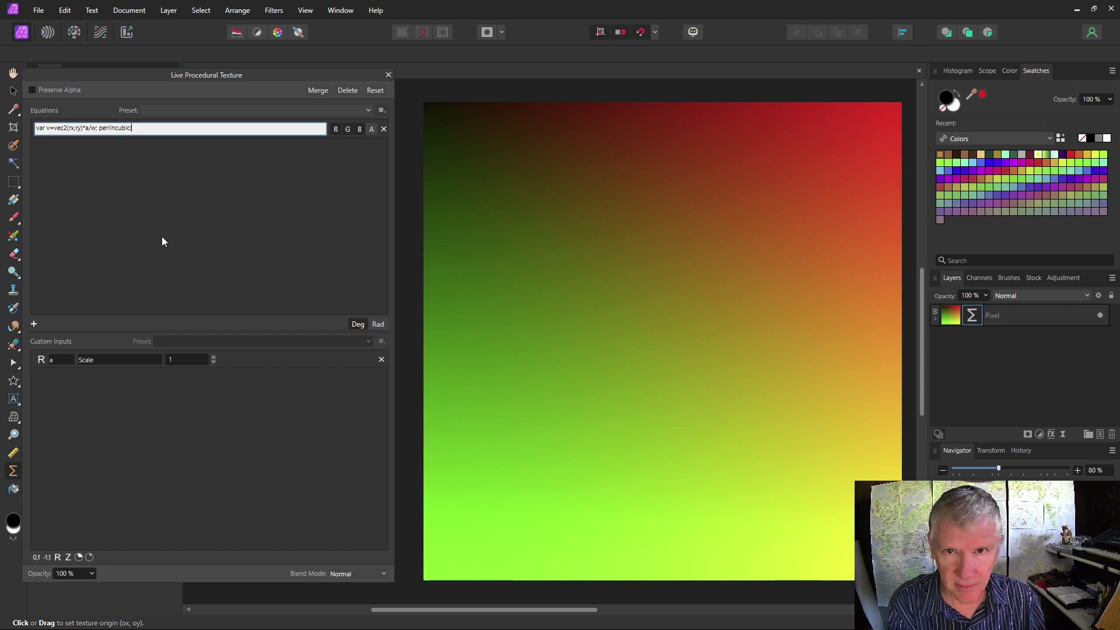
type("(")
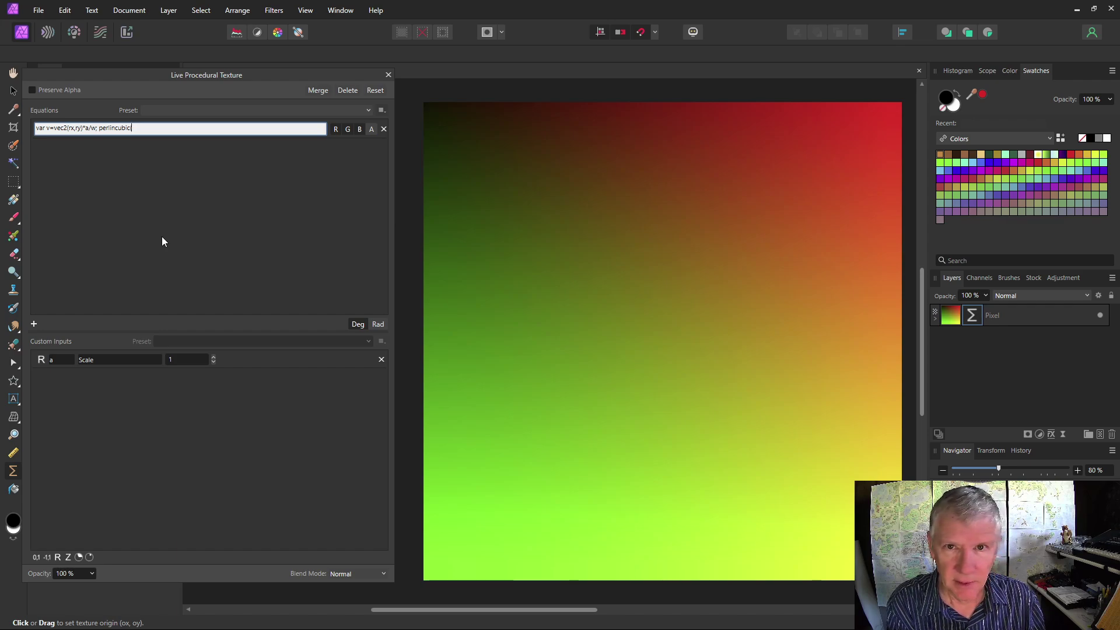
type("v,")
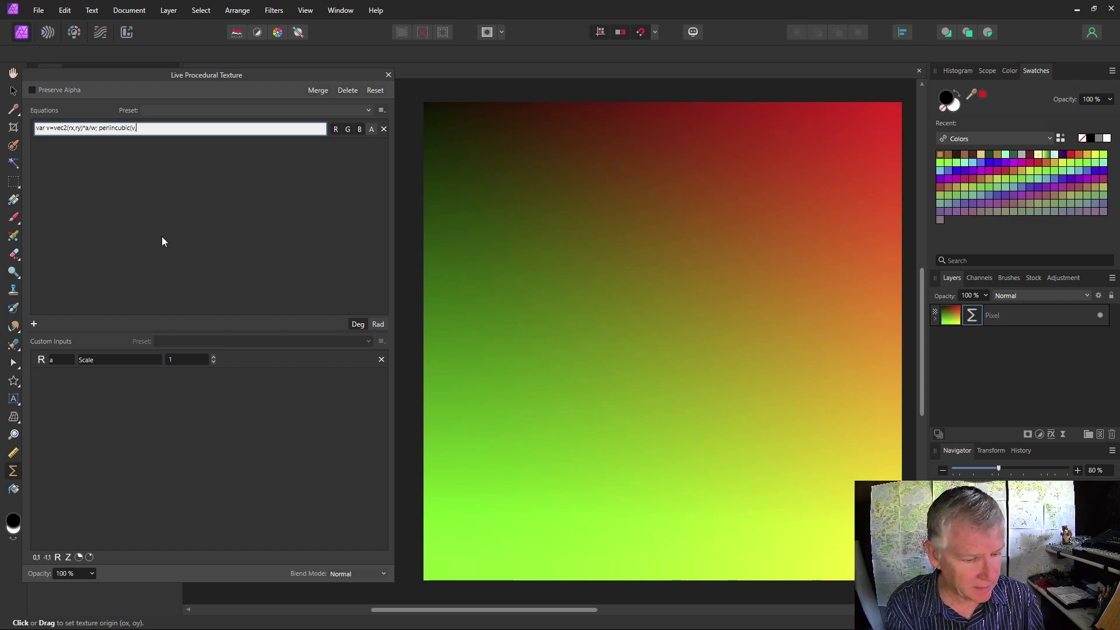
type("11")
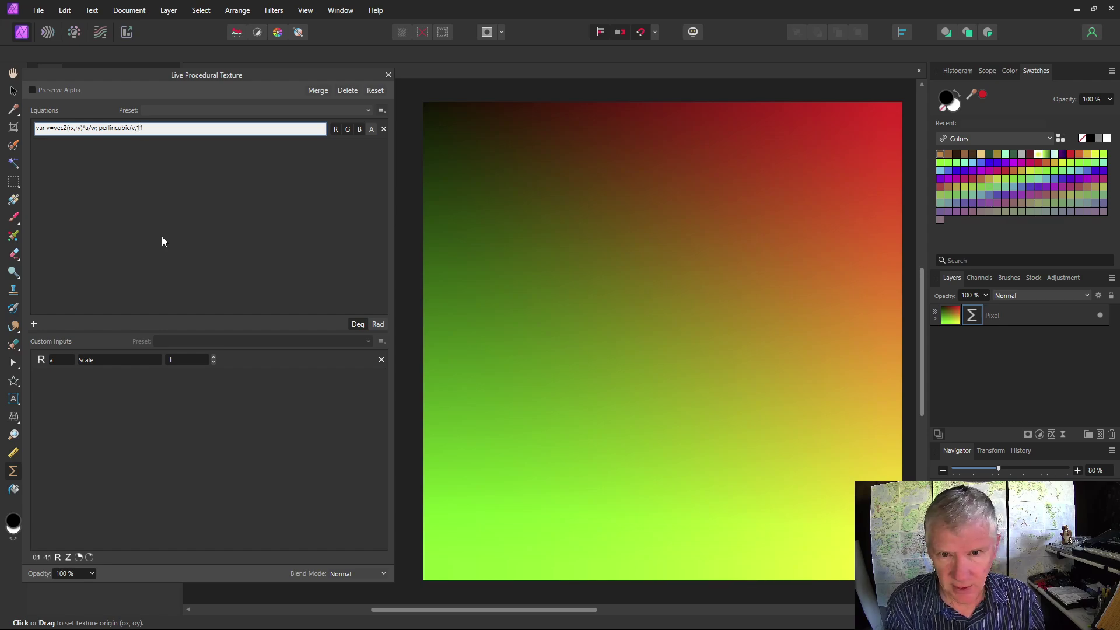
type(",s")
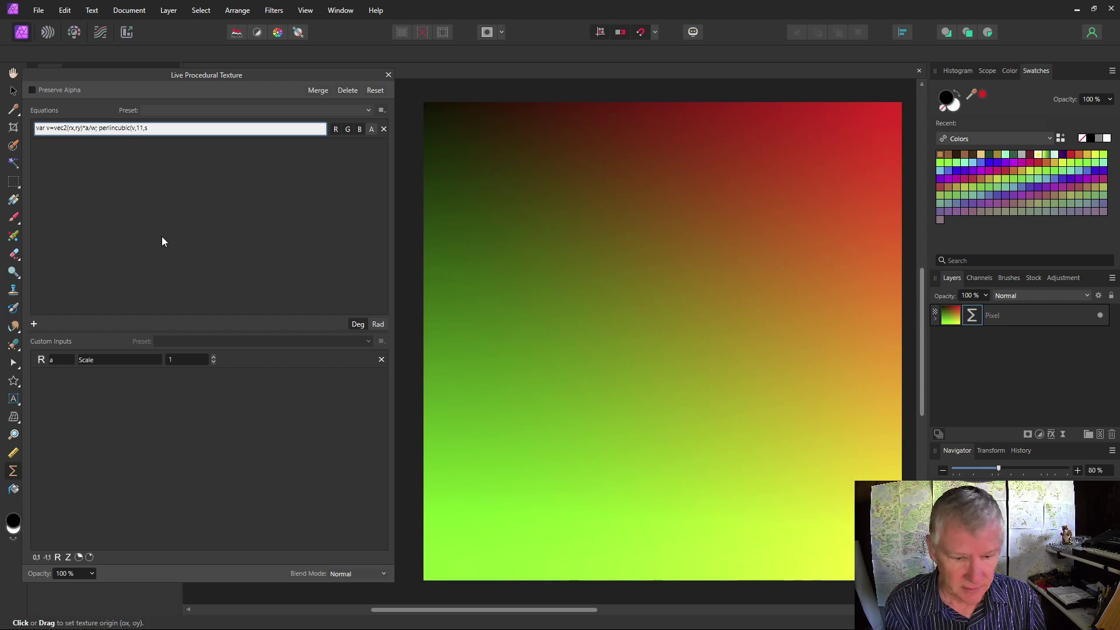
type(")")
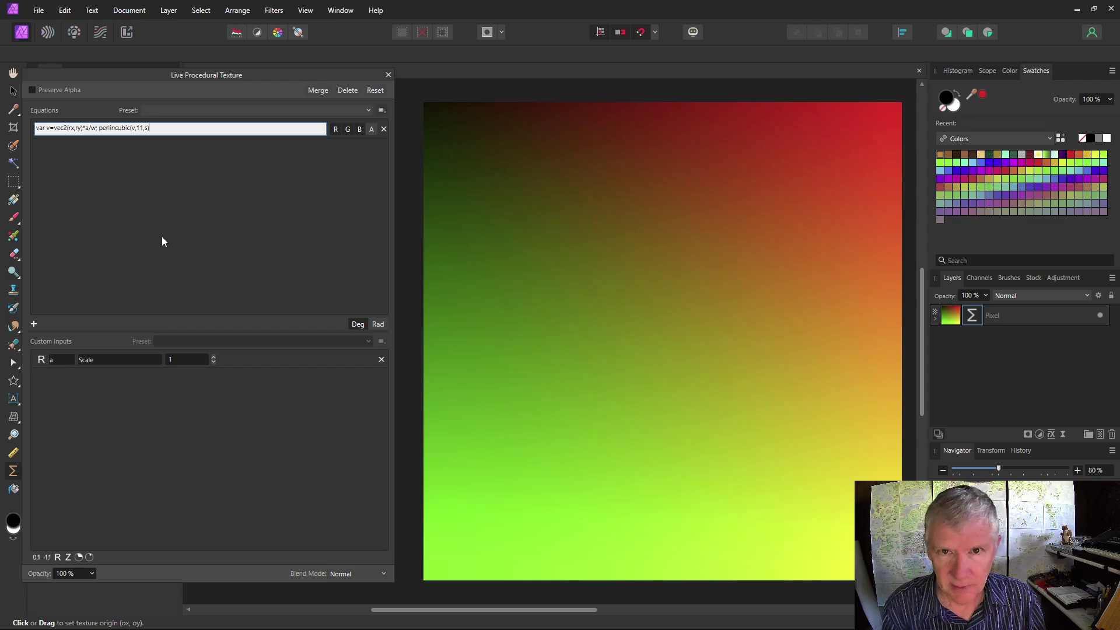
Step: Add a 0-to-1 custom input with the variable s and label it "Smooth"
left_click(35, 558)
left_click(68, 379)
type("s")
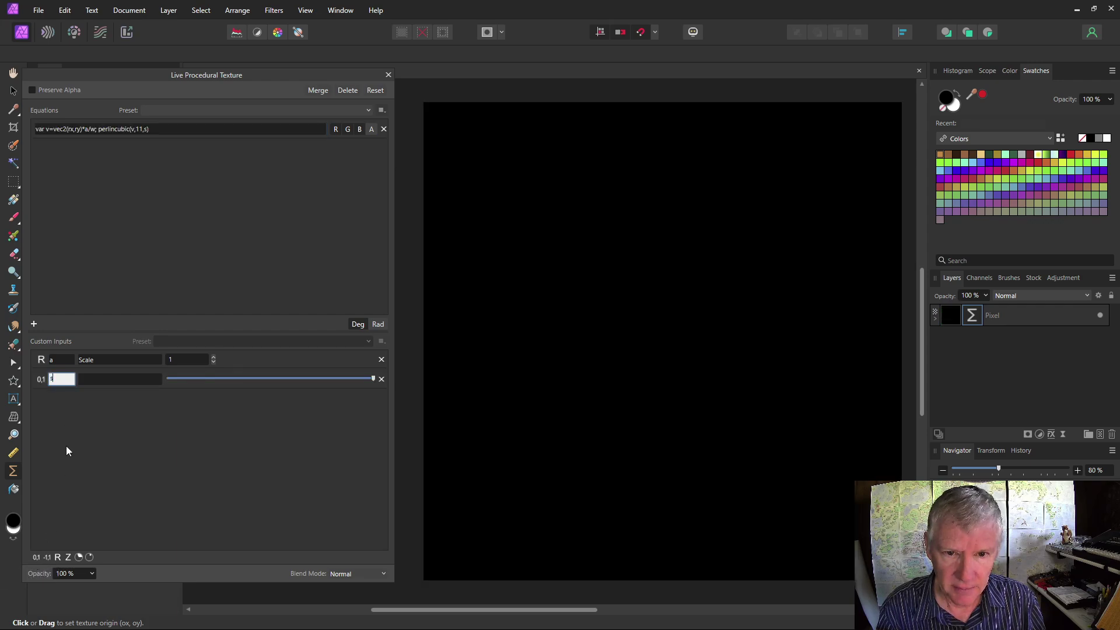
key("Return")
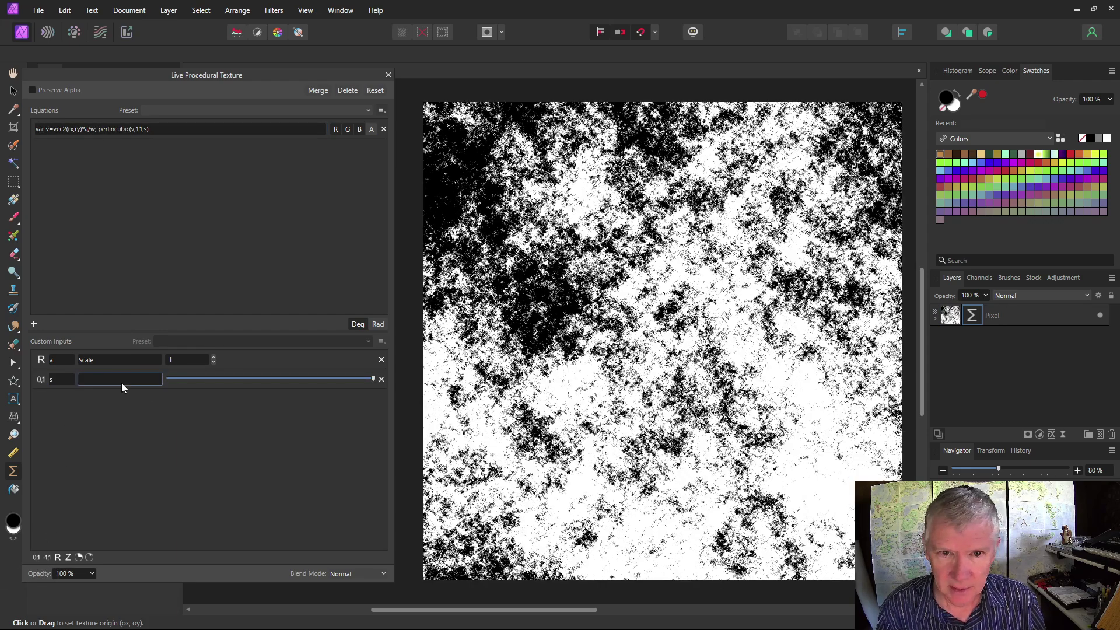
left_click(122, 380)
type("Smooth")
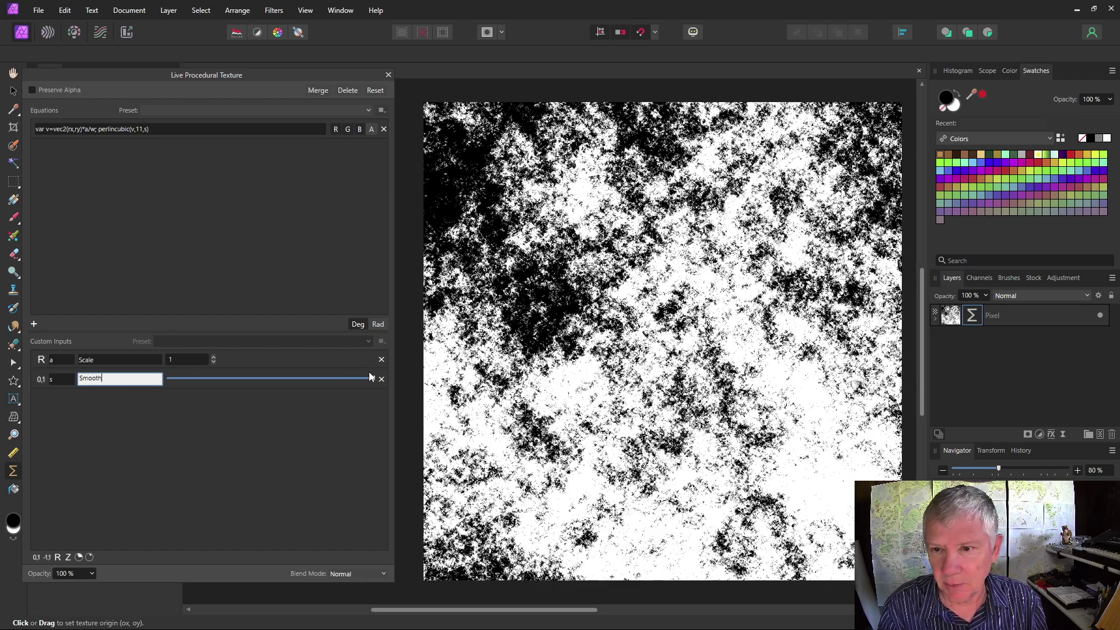
Step: Lower the Smooth value to about 60% of its range and shift the texture origin slightly down the canvas
left_click_drag(372, 379, 288, 379)
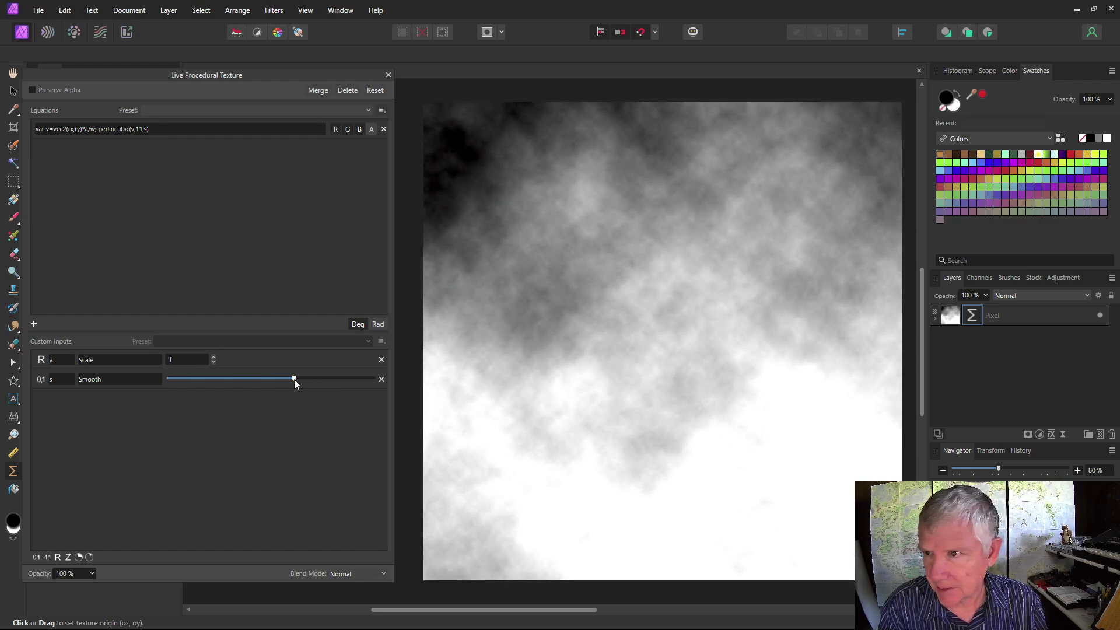
left_click_drag(630, 344, 642, 429)
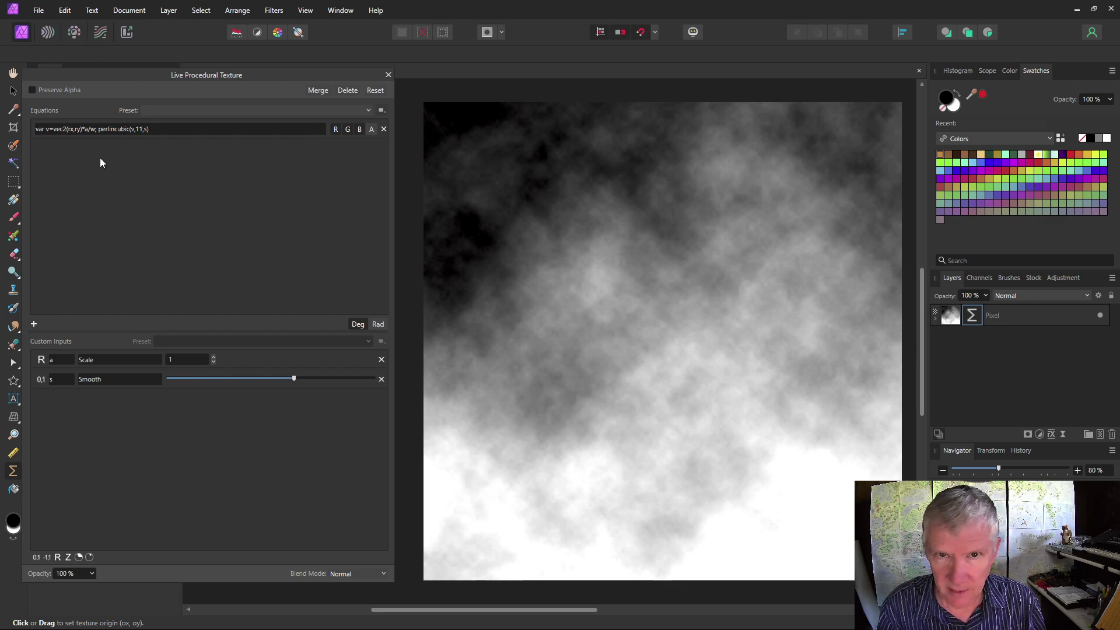
Step: Add three 0-to-1 custom inputs r1, g1 and b1, labelled "Red 1", "Green 1" and "Blue 1"
left_click(36, 557)
left_click(36, 557)
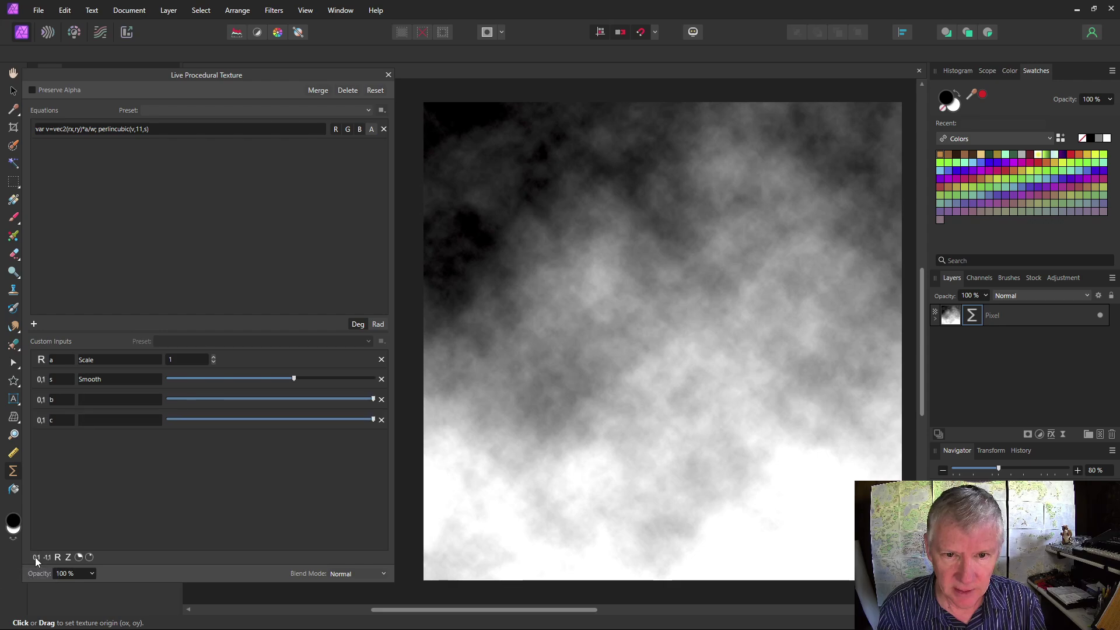
left_click(36, 557)
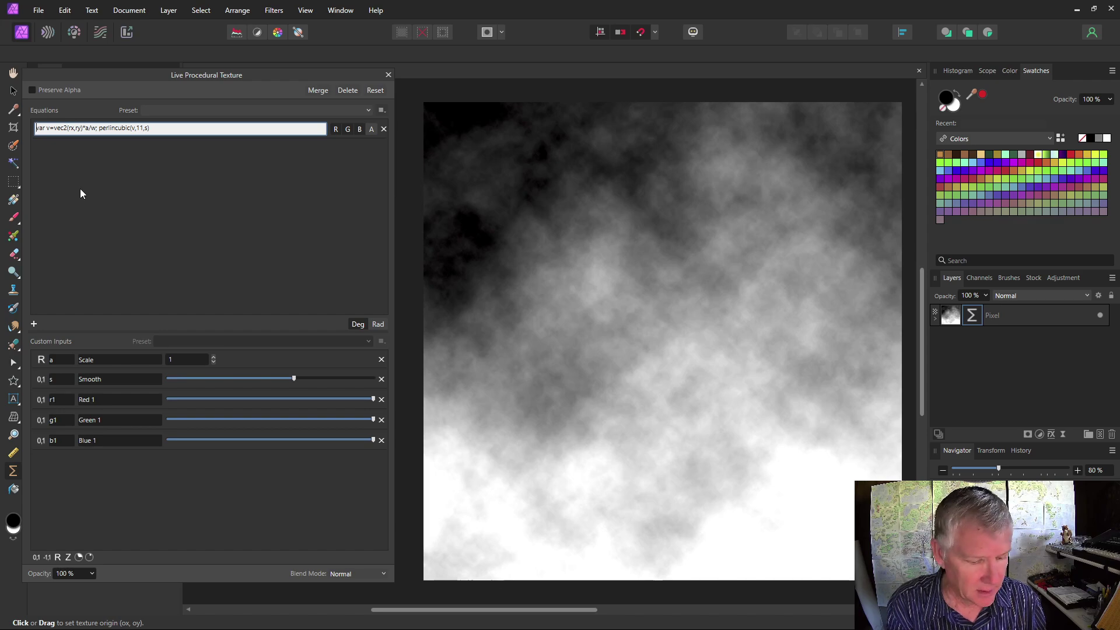
Step: Insert the color vector "var c1=vec3(r1,g1,b1);" at the start of the equation
type("var ")
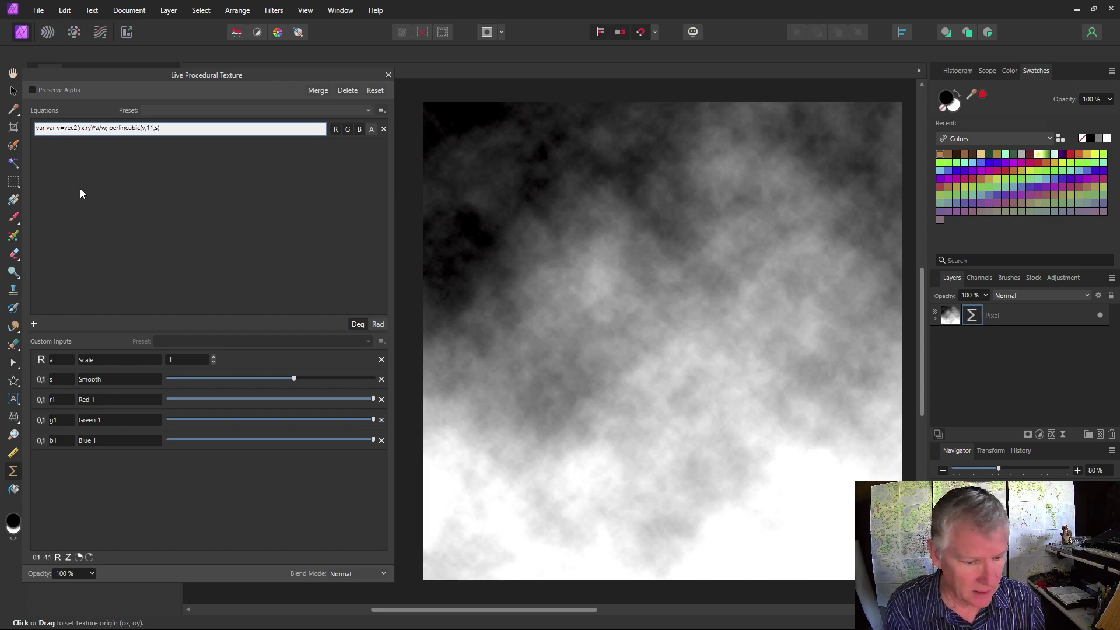
type("c1=")
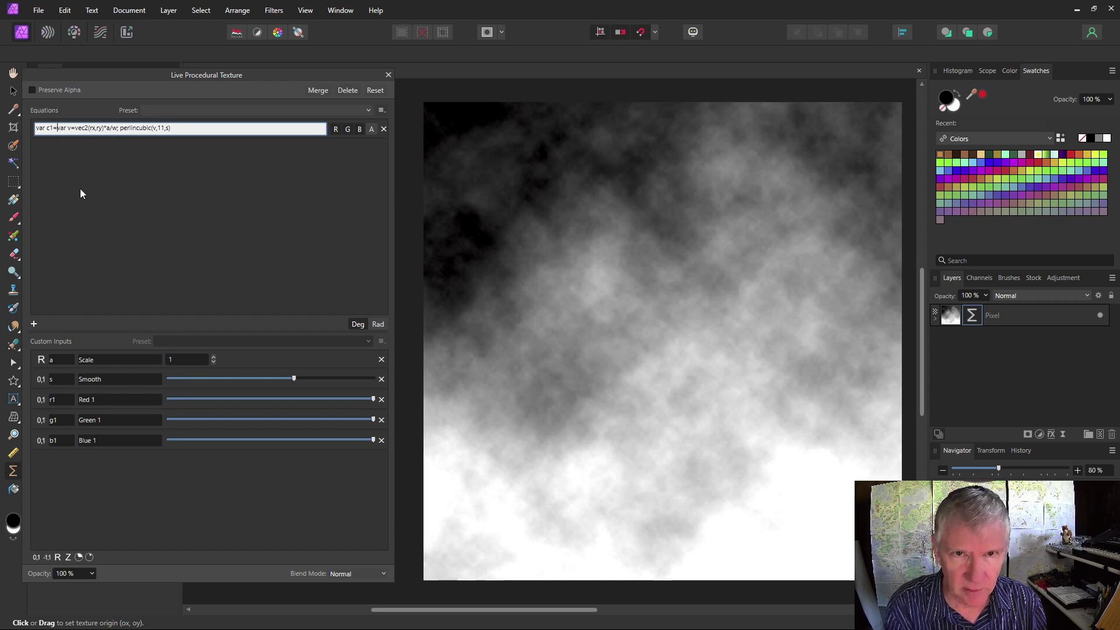
type("vec3")
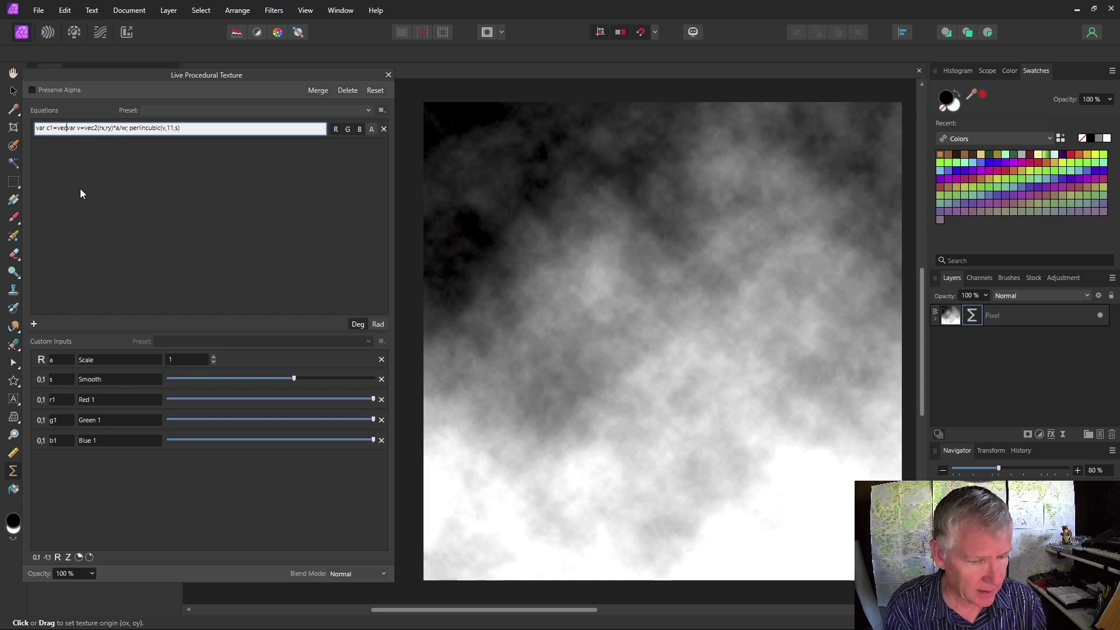
type("(r1")
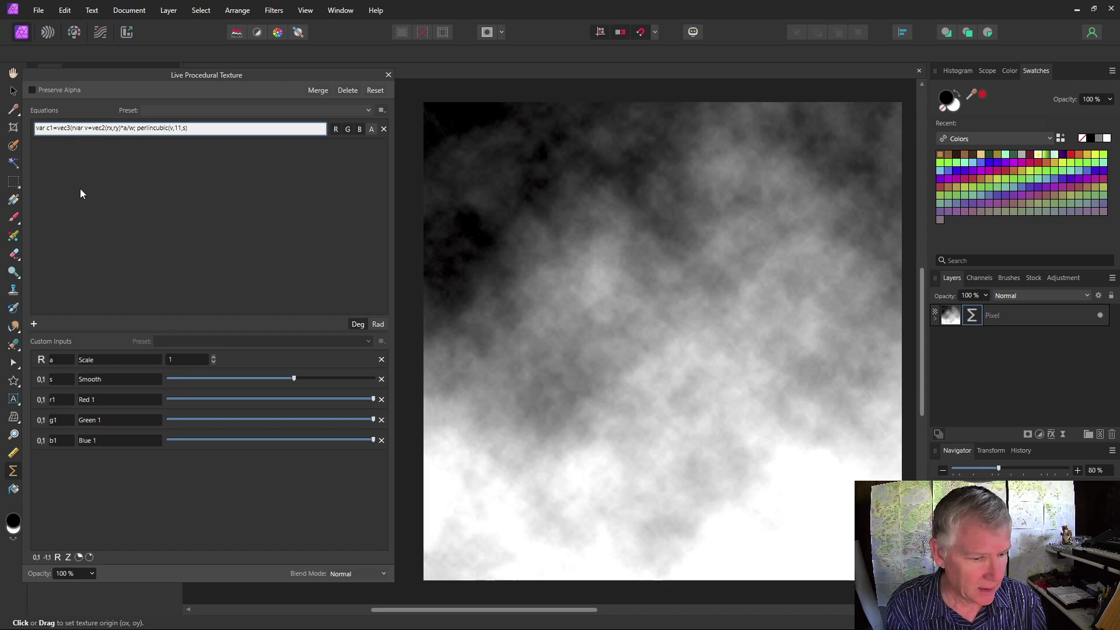
type(",g1,")
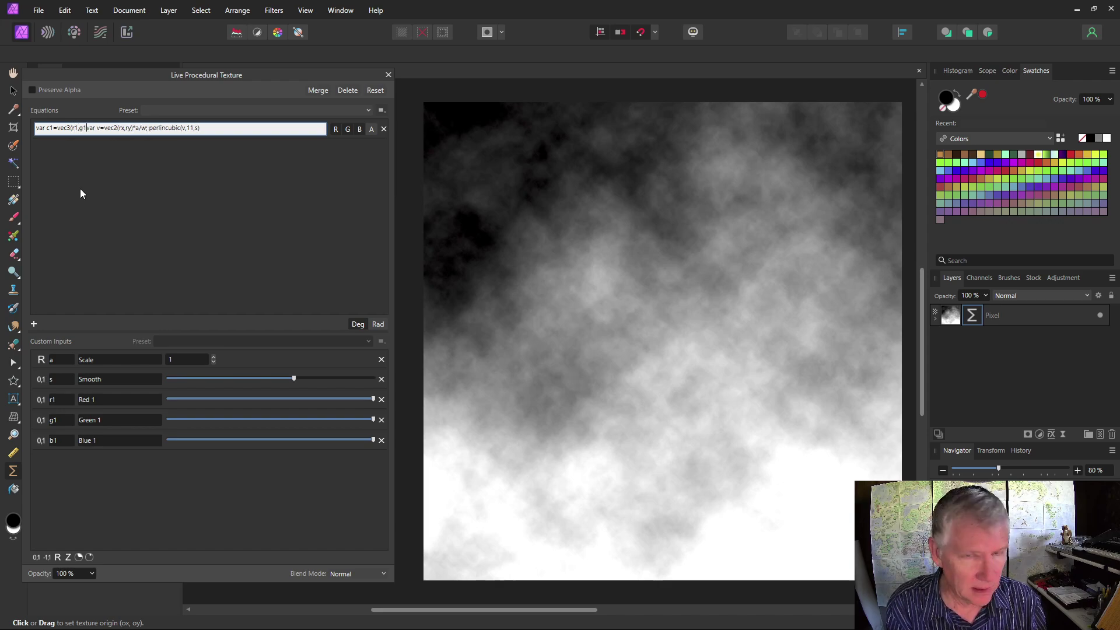
type("b1);")
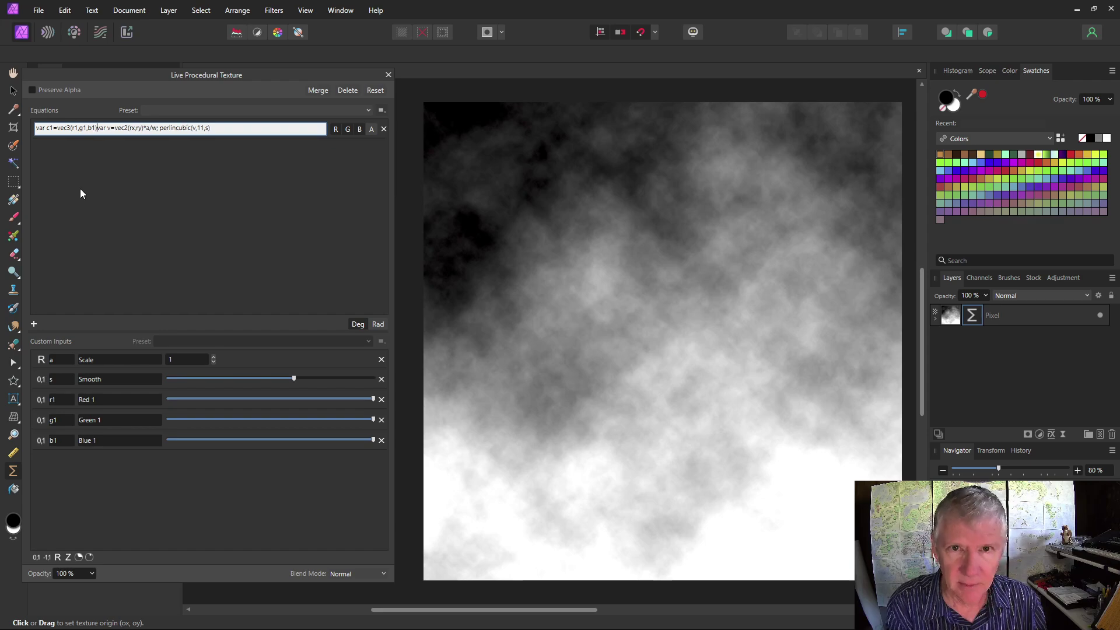
Step: Multiply the perlincubic noise by c1 at the end of the equation and apply it
left_click(221, 129)
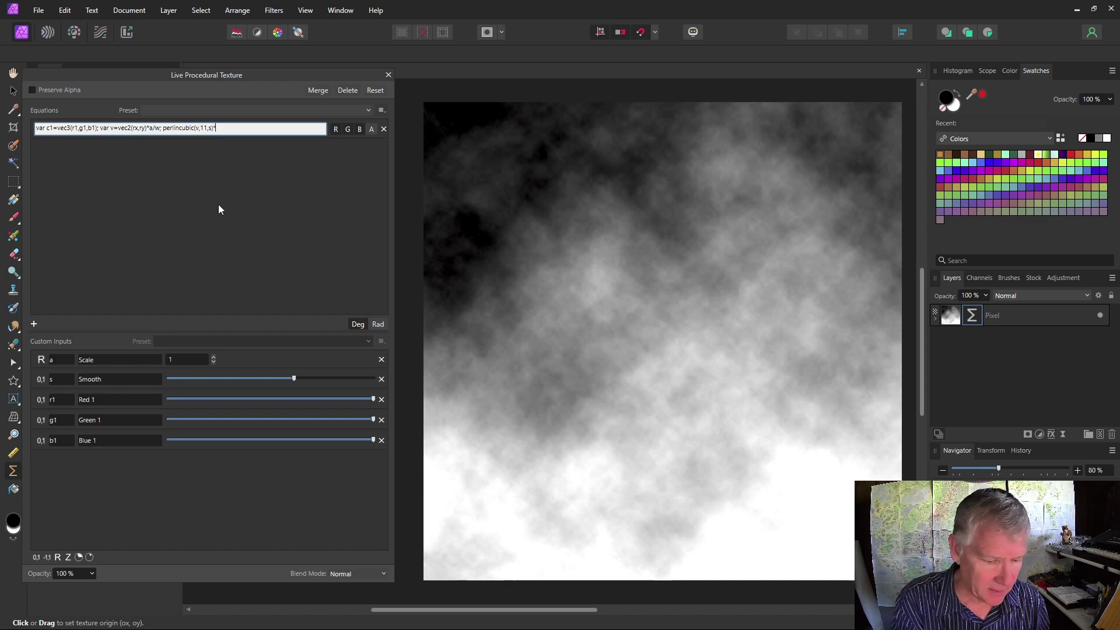
type("c1")
key("Return")
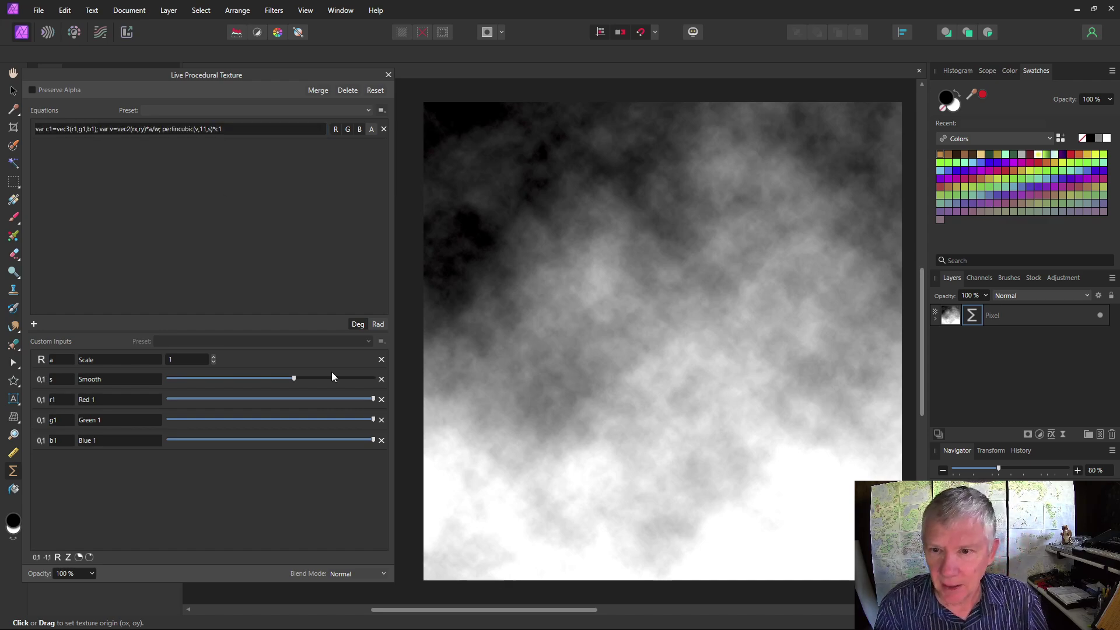
Step: Lower Red 1, Green 1 and Blue 1 slightly below their maximum and set the Scale to 8
left_click_drag(373, 399, 366, 443)
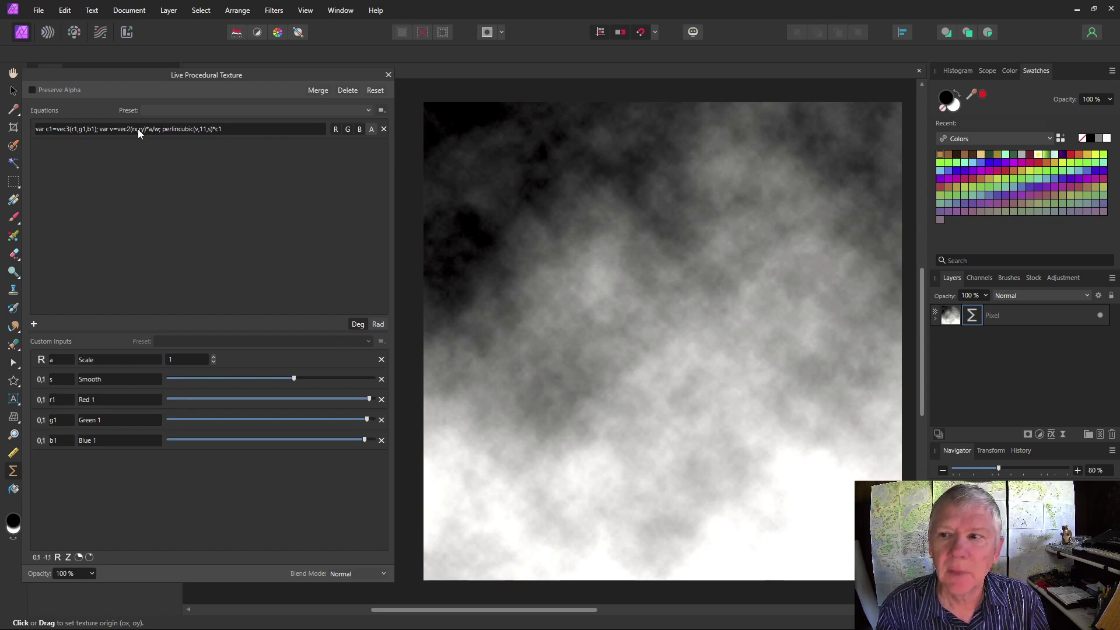
left_click(213, 356)
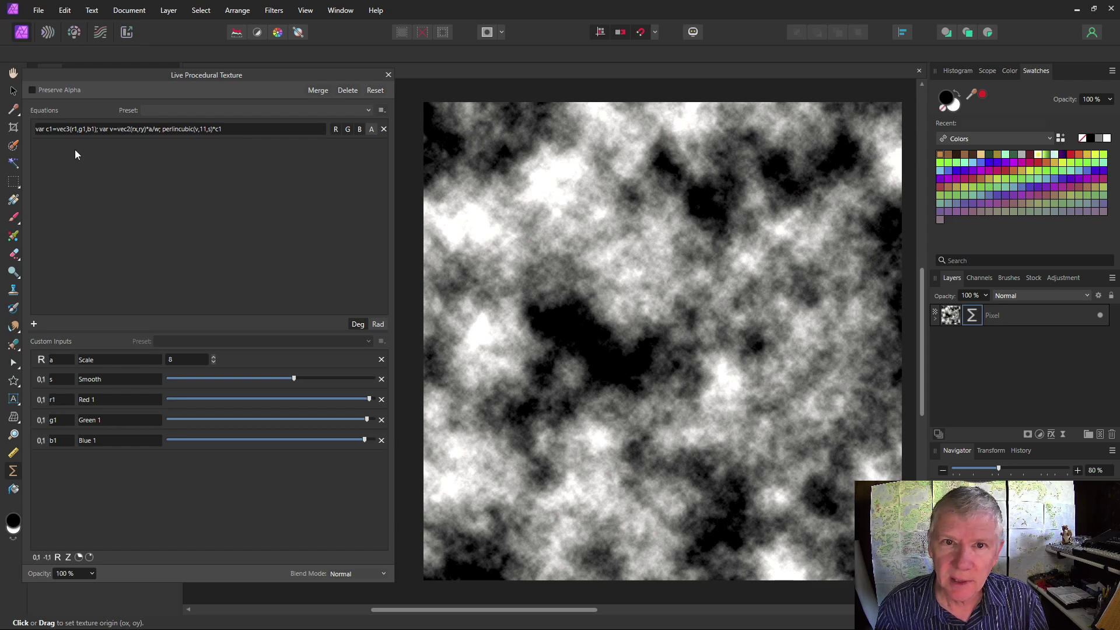
Step: Add three more 0-to-1 custom inputs r2, g2 and b2, labelled "Red 2", "Green 2" and "Blue 2"
left_click(36, 556)
left_click(36, 556)
left_click(36, 556)
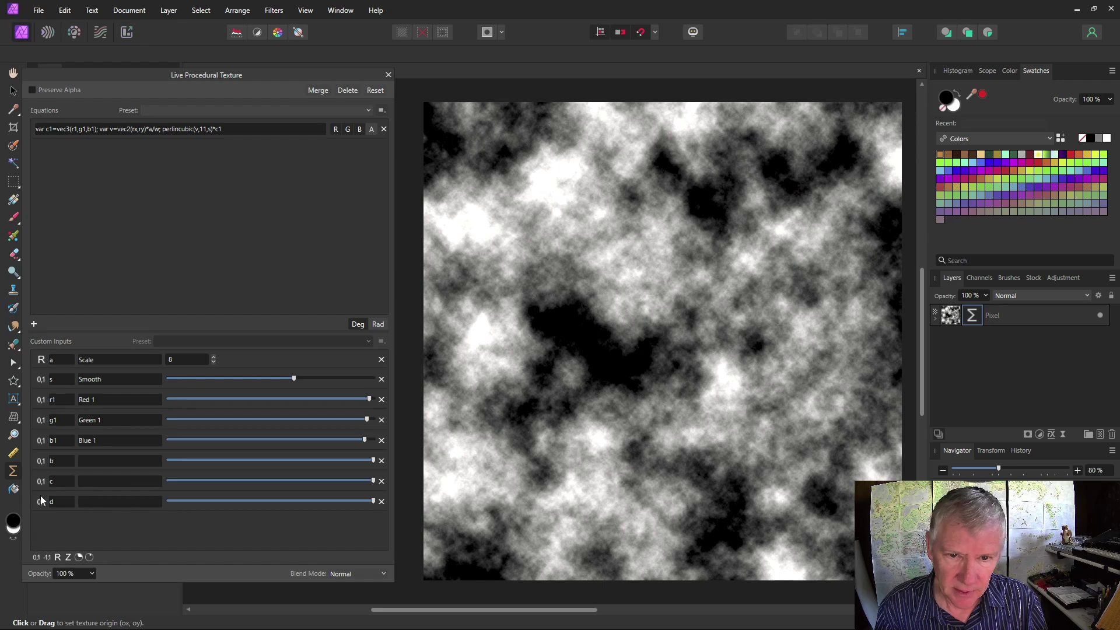
double_click(59, 461)
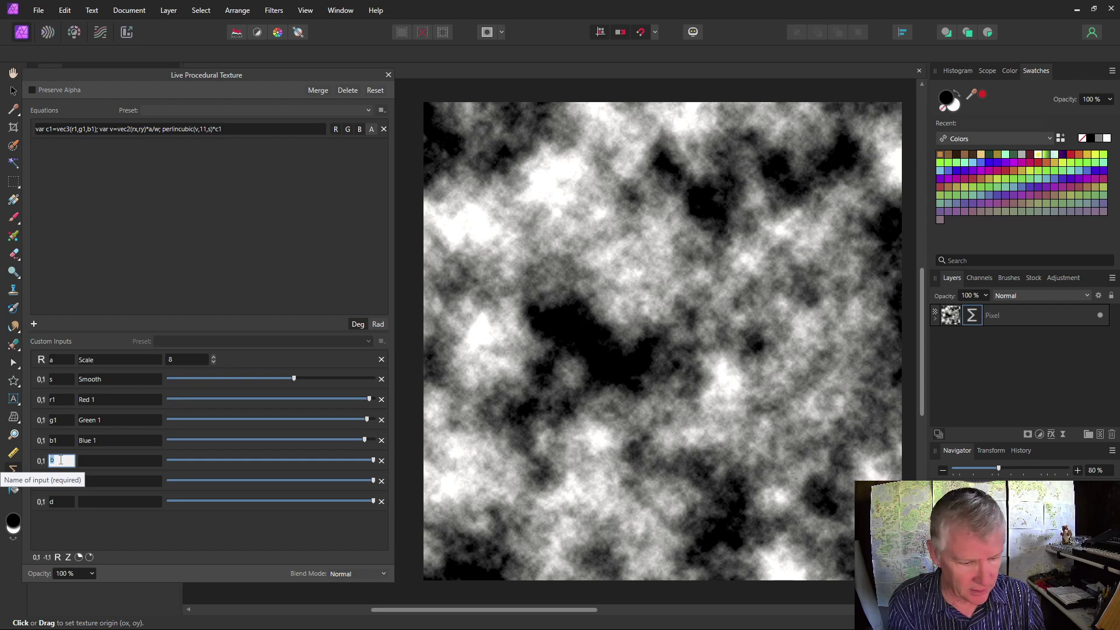
type("r2")
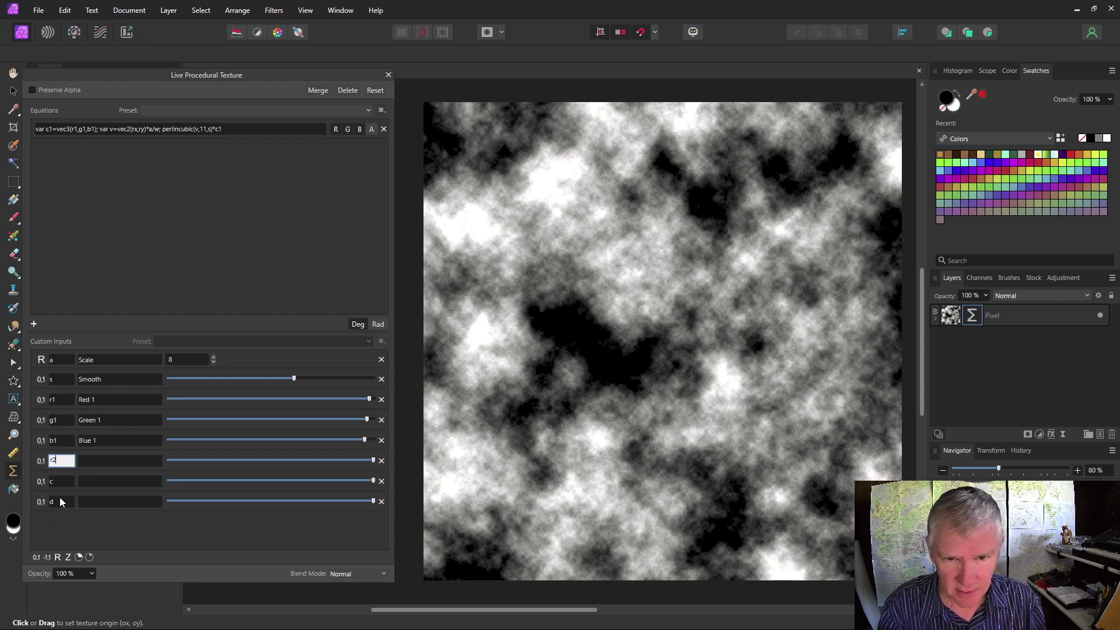
double_click(61, 483)
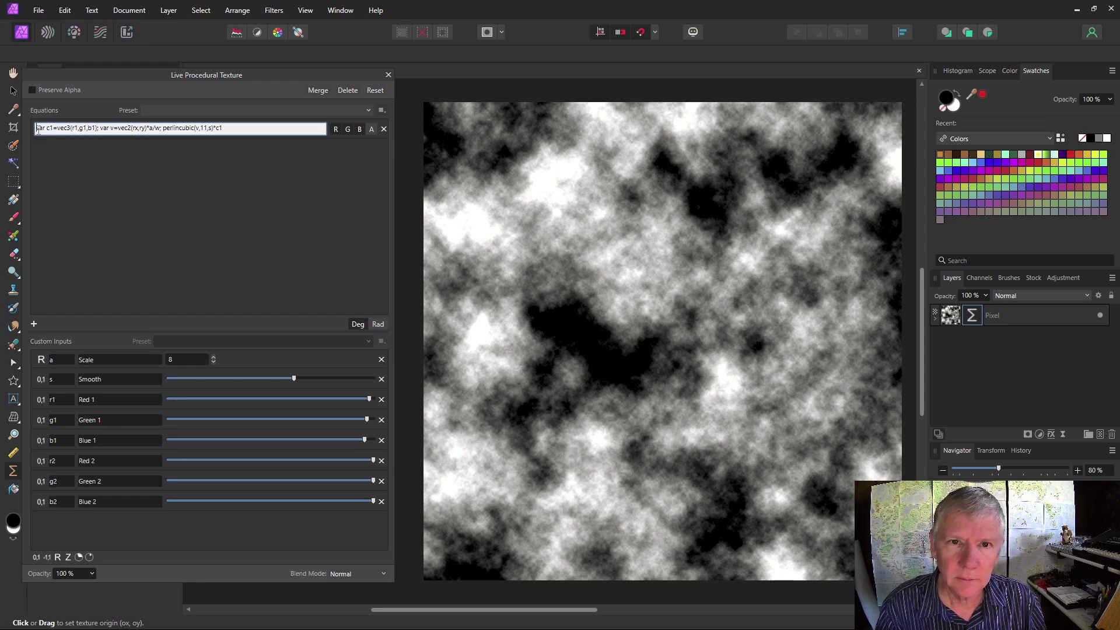
Step: Duplicate the c1 declaration in the equation, edit the copy to "var c2=vec3(r2,g2,b2);" and apply it
left_click_drag(36, 128, 103, 129)
key("ctrl+c")
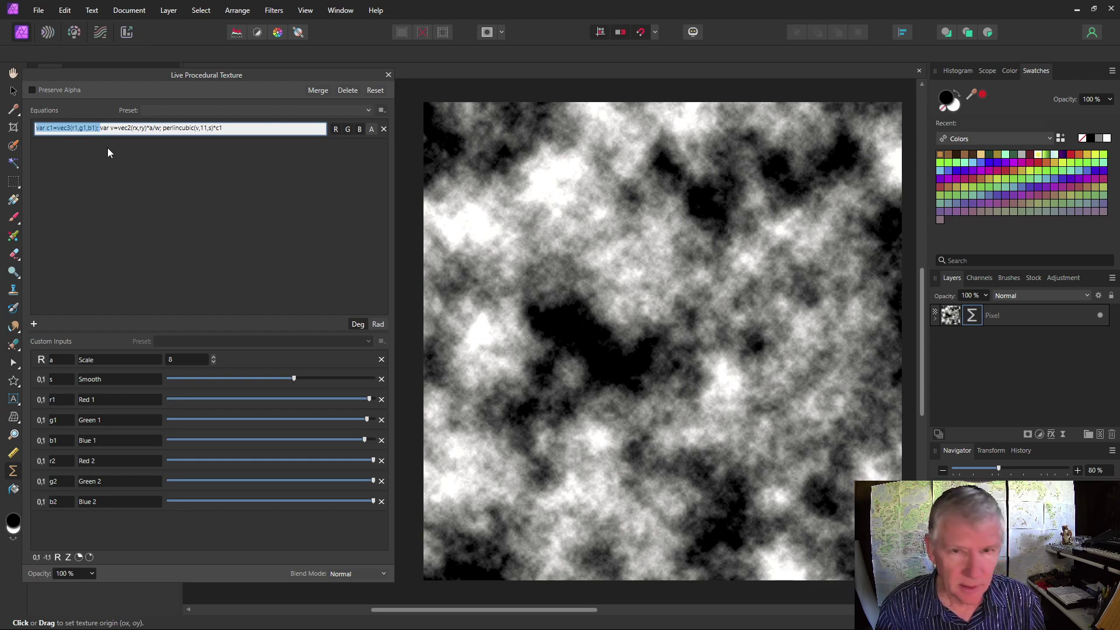
left_click(101, 127)
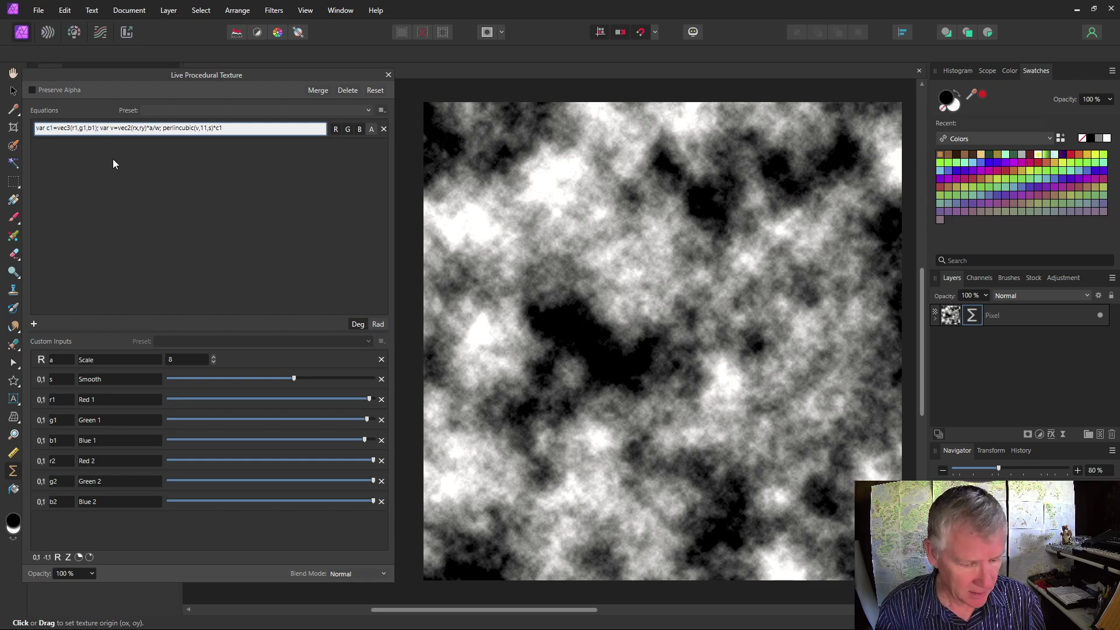
key("ctrl+v")
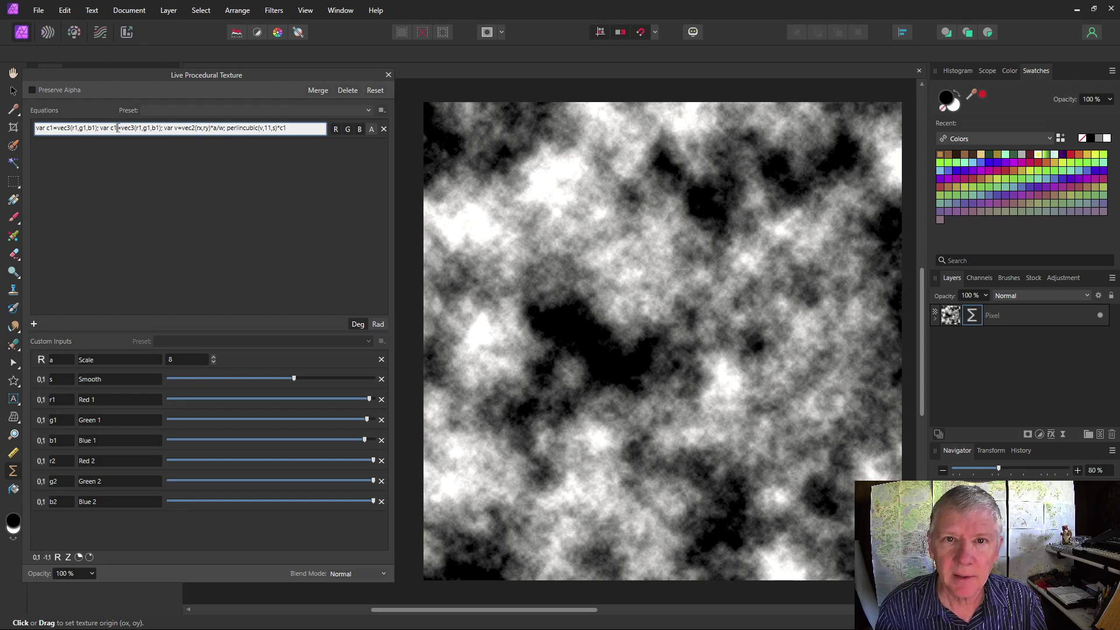
type("2")
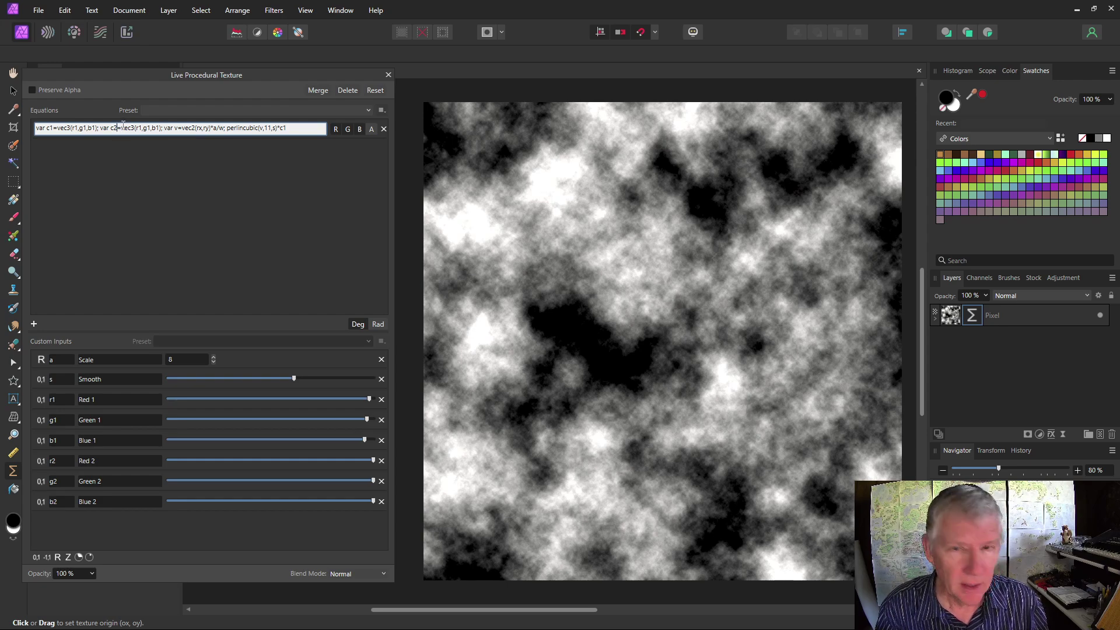
left_click_drag(138, 129, 161, 130)
type("2,g2,b2")
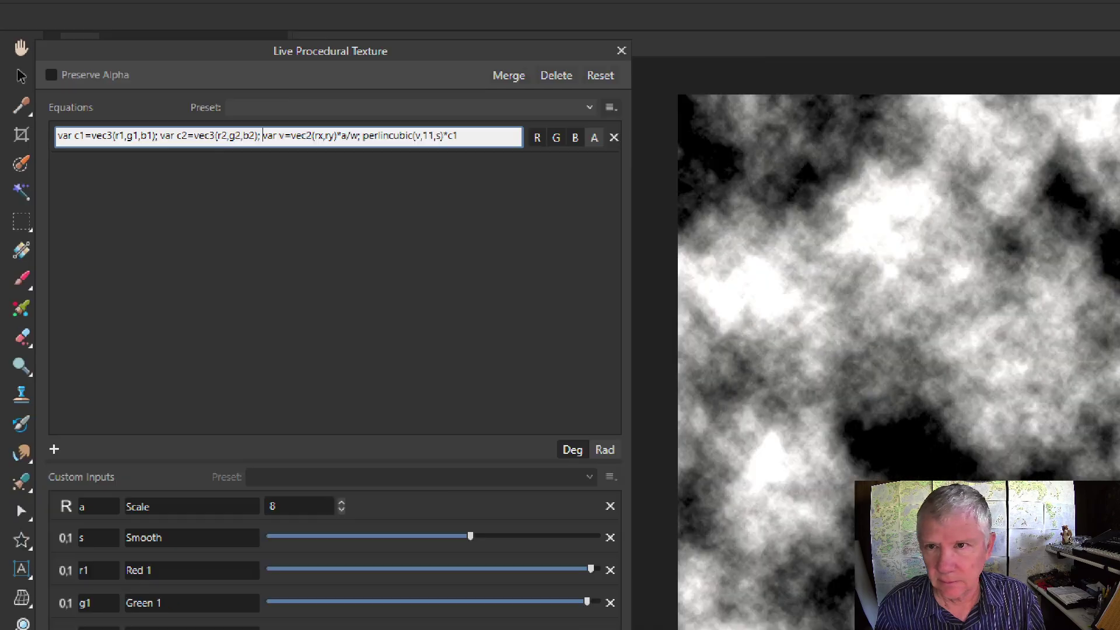
key("Return")
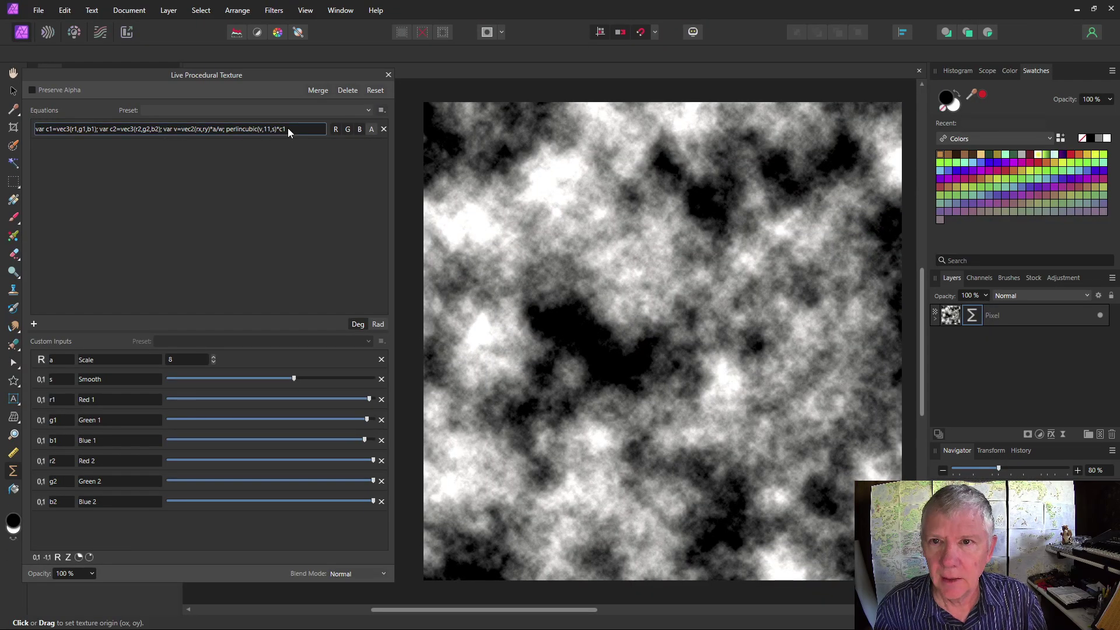
Step: Remove the c1 multiplication from the end of the equation and store the noise as "var t1=perlincubic(v,11,s);"
left_click(586, 147)
left_click(586, 146)
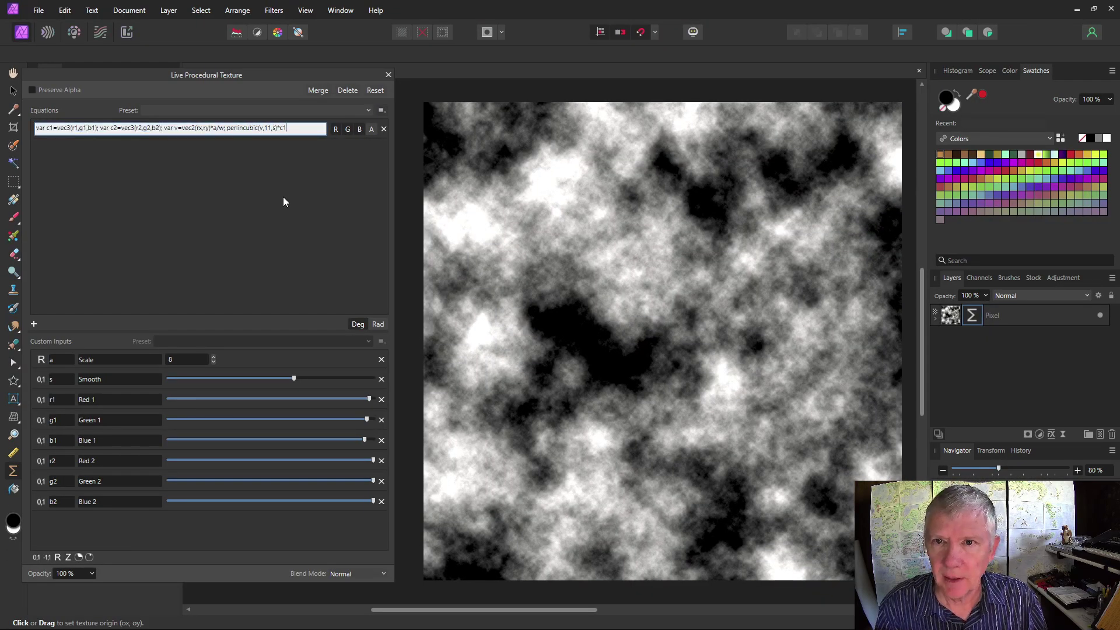
key("BackSpace")
key("BackSpace")
key("BackSpace")
key("BackSpace")
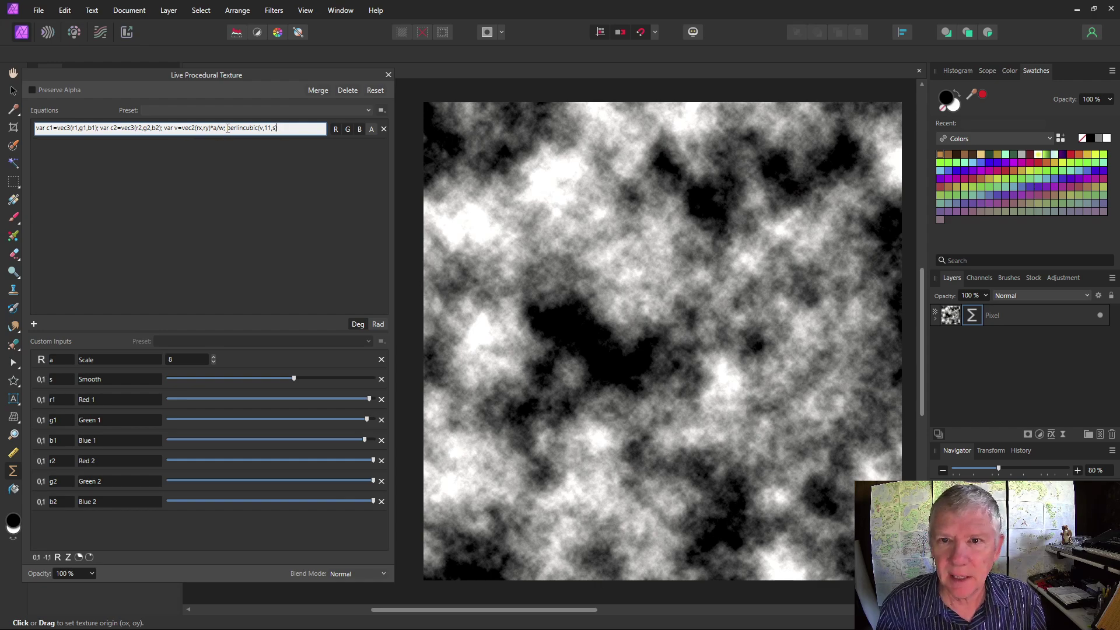
type(")")
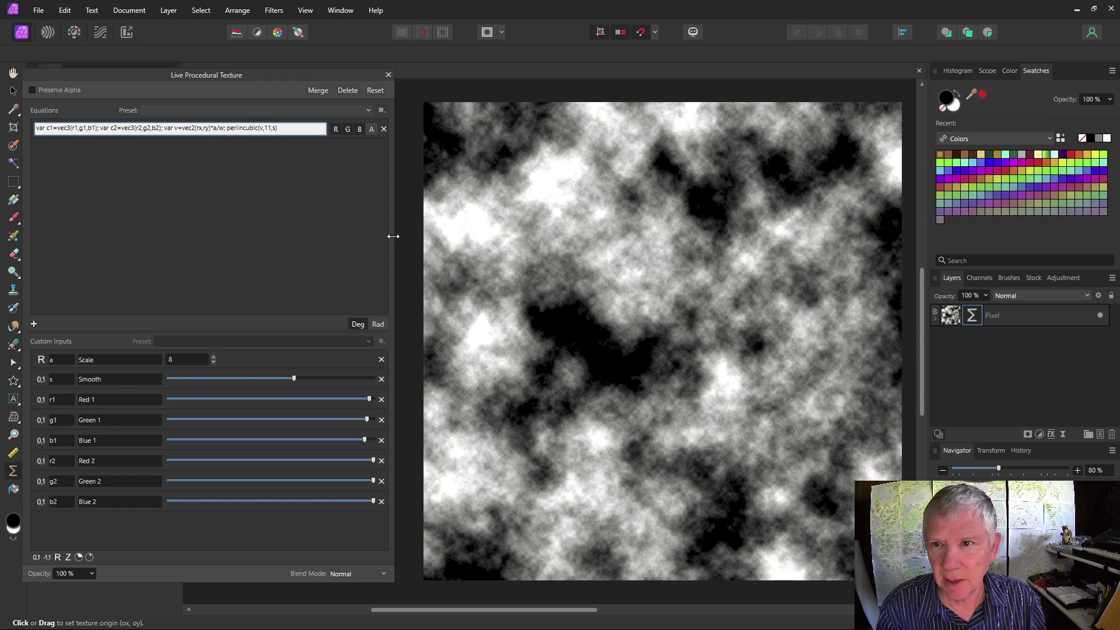
left_click_drag(393, 237, 612, 236)
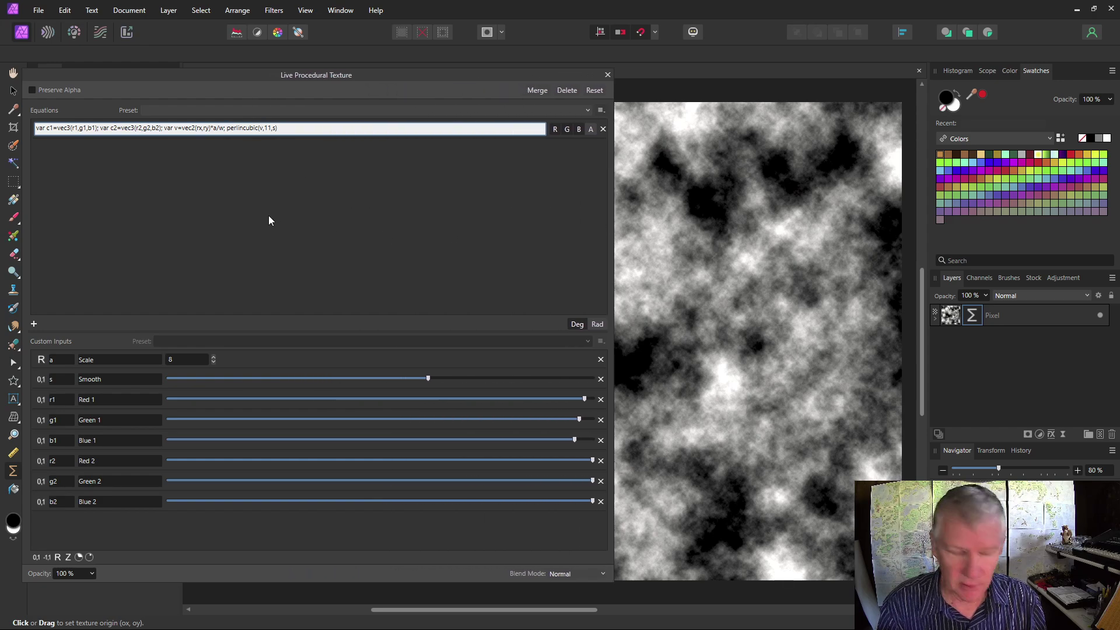
type("var")
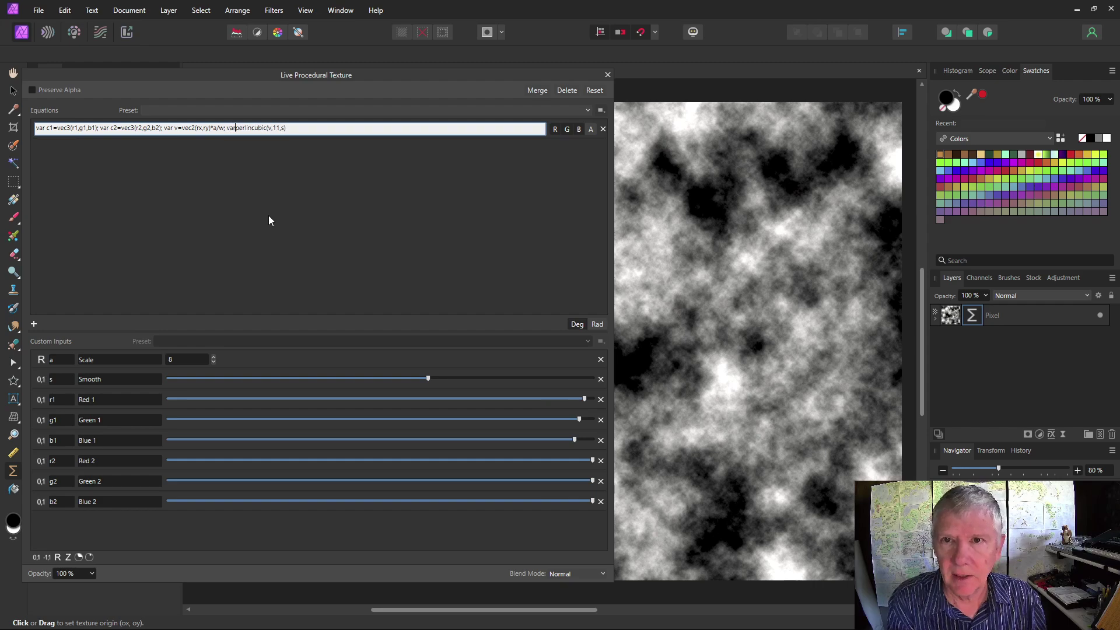
type(" t1=")
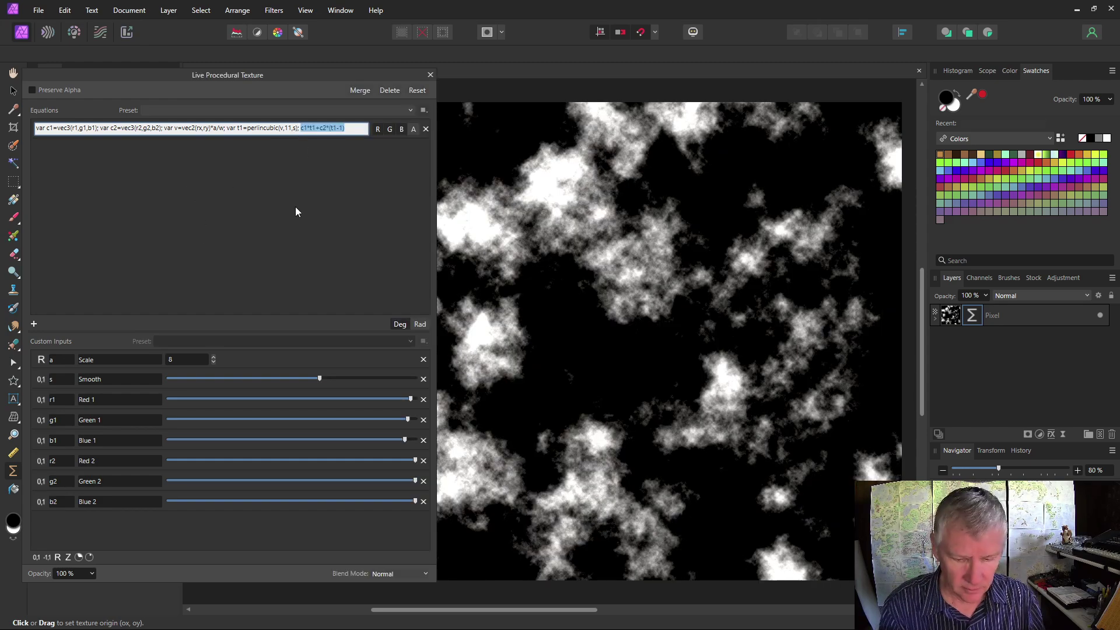
Step: Replace the equation's final expression with the color blend "c1*t1+c2*(1-t1)" and apply it
key("BackSpace")
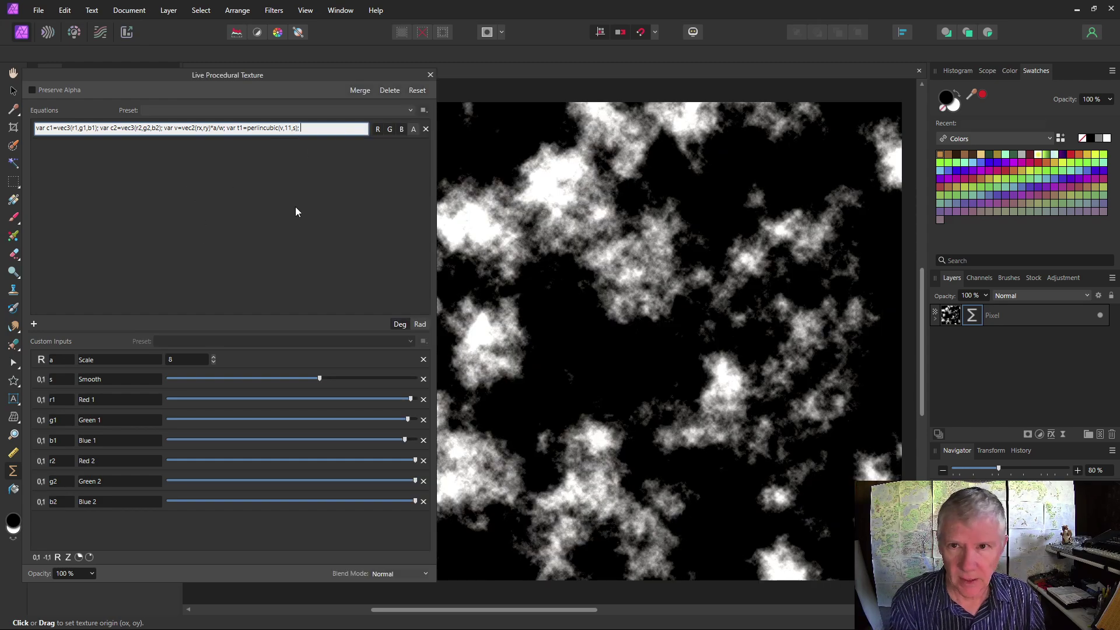
type("c1")
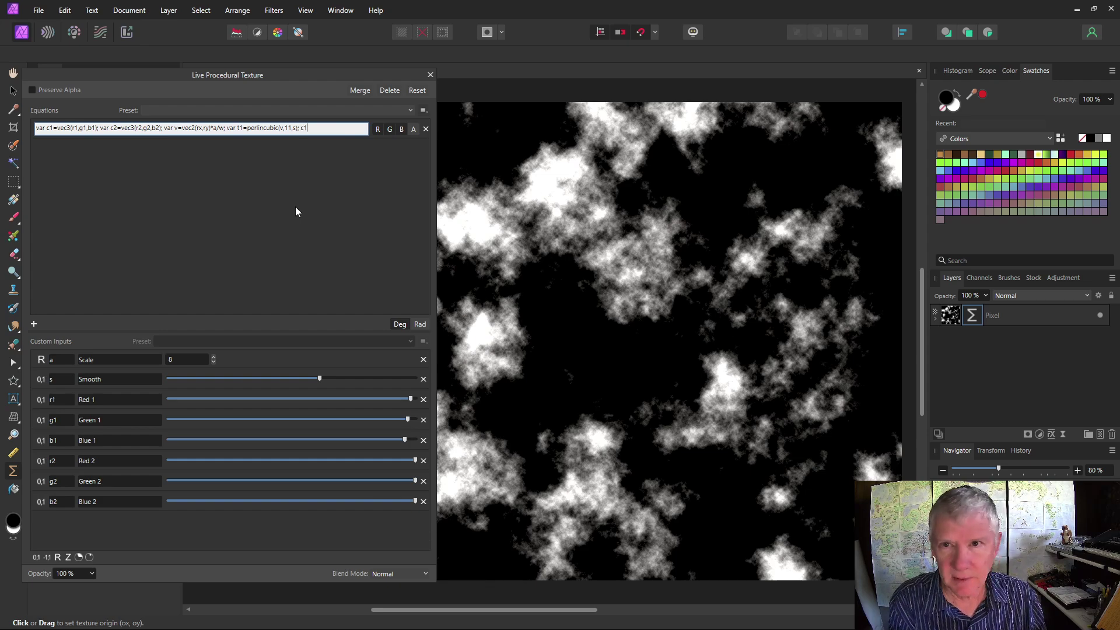
type("*t1")
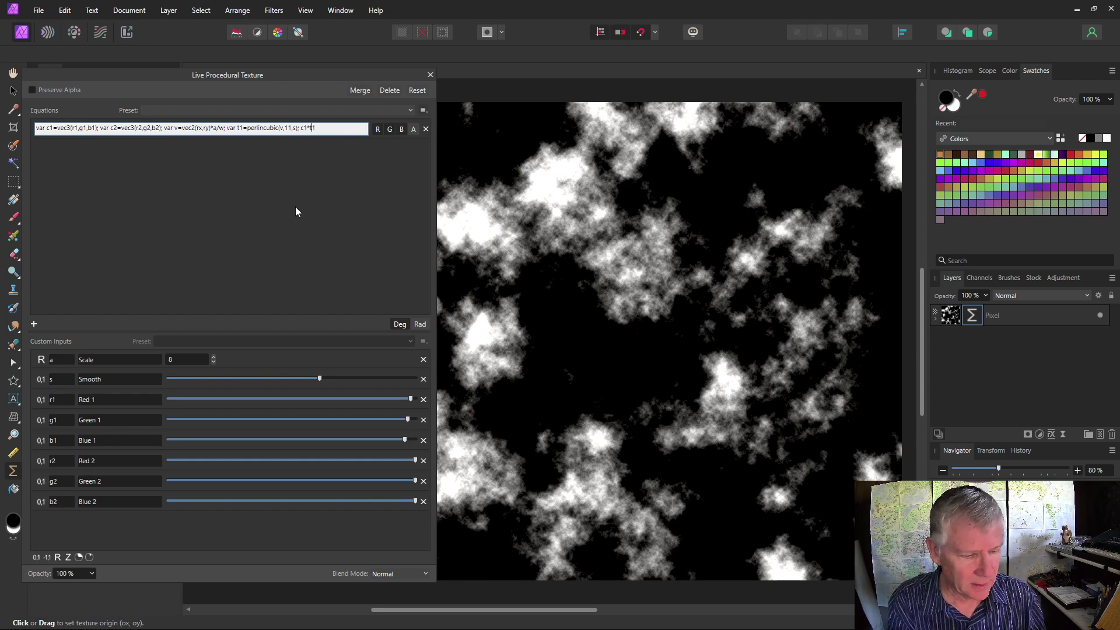
type(" +")
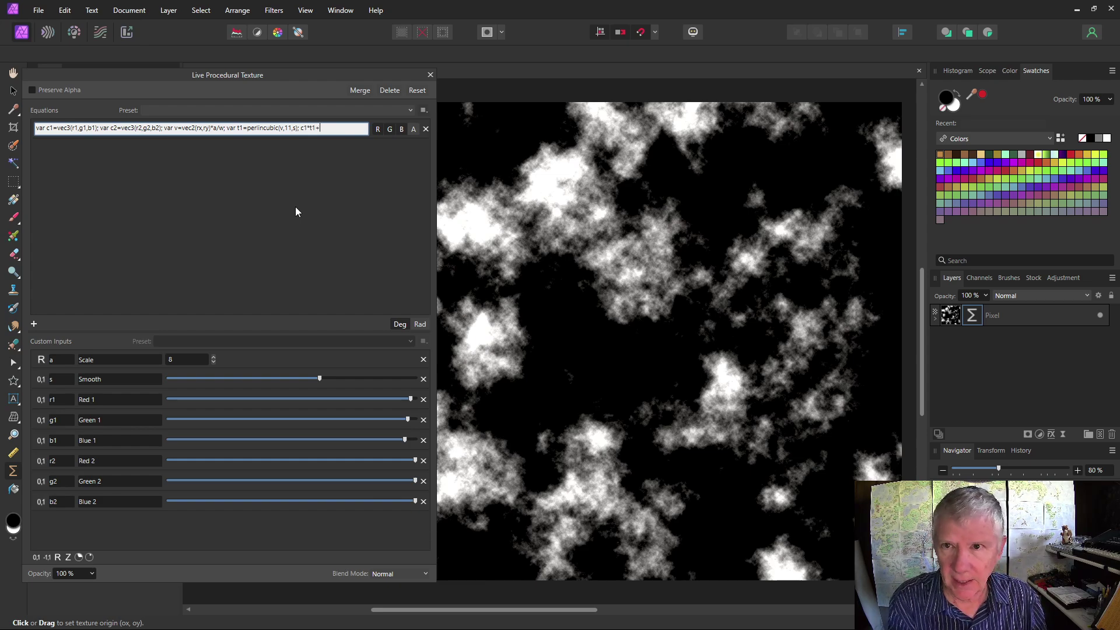
type("c2")
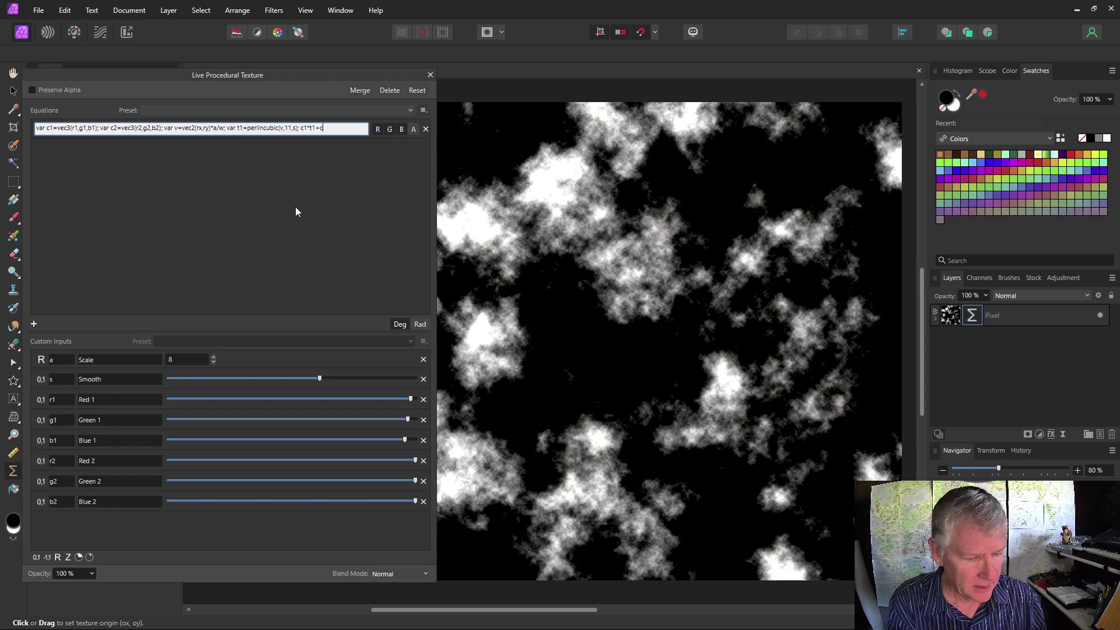
type("*(")
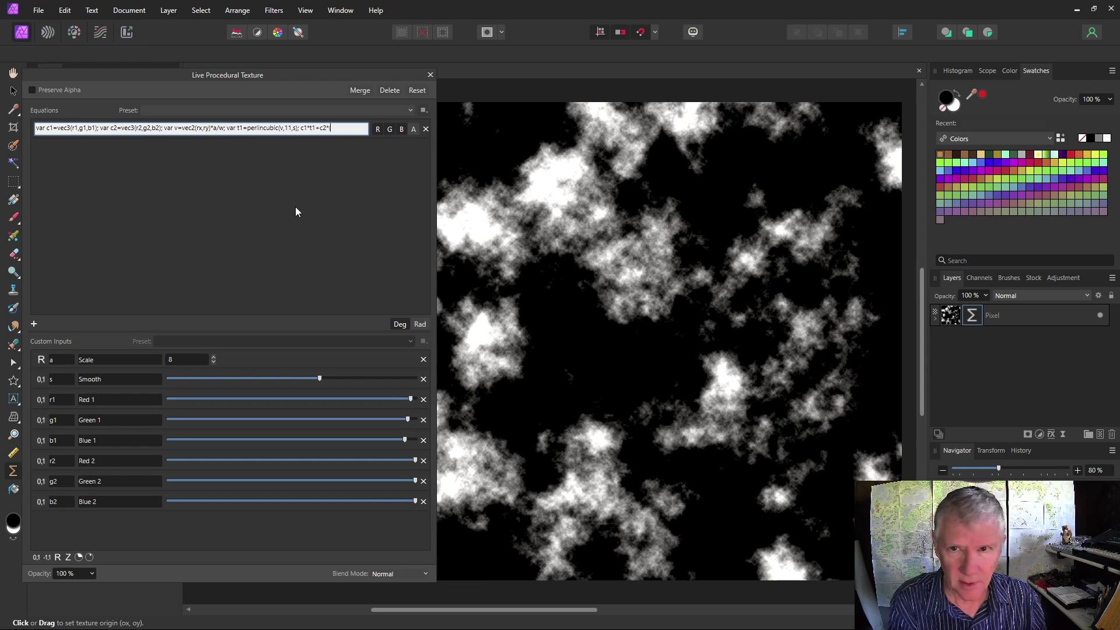
type("1-t1")
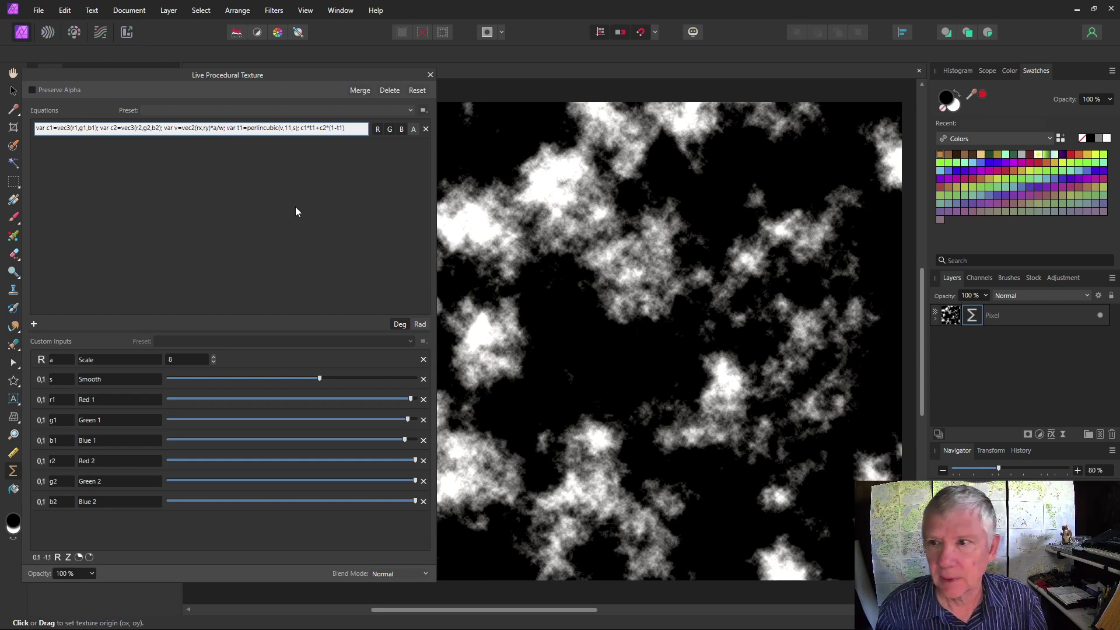
key("Return")
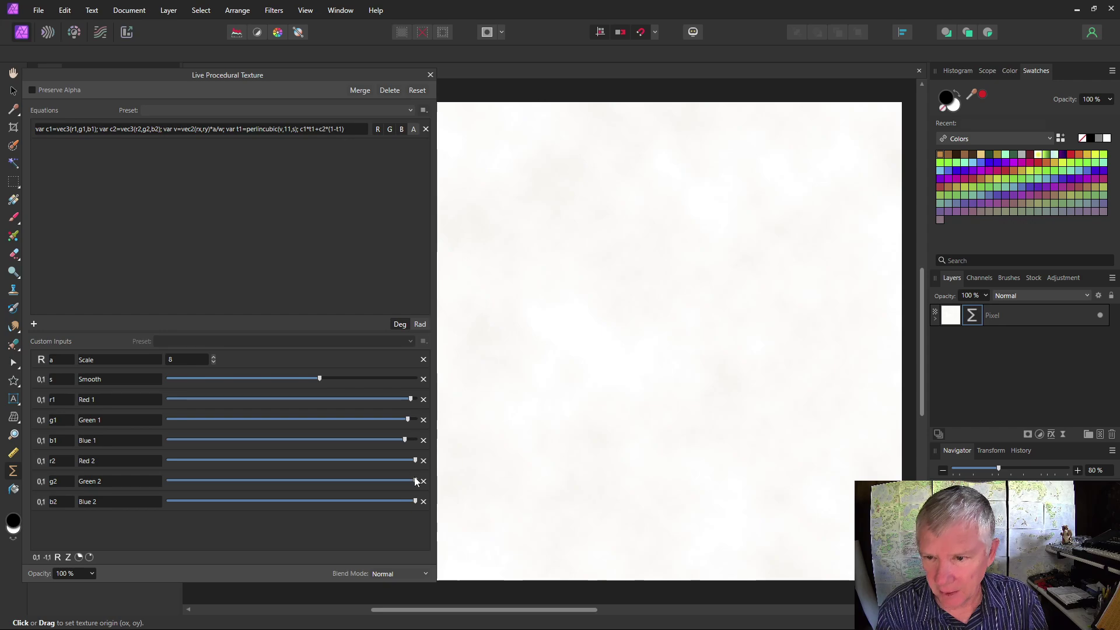
Step: Lower Red 2 to about a third and Green 2 to just under two thirds of their ranges for a light blue second color
left_click_drag(415, 481, 168, 481)
left_click_drag(414, 460, 149, 460)
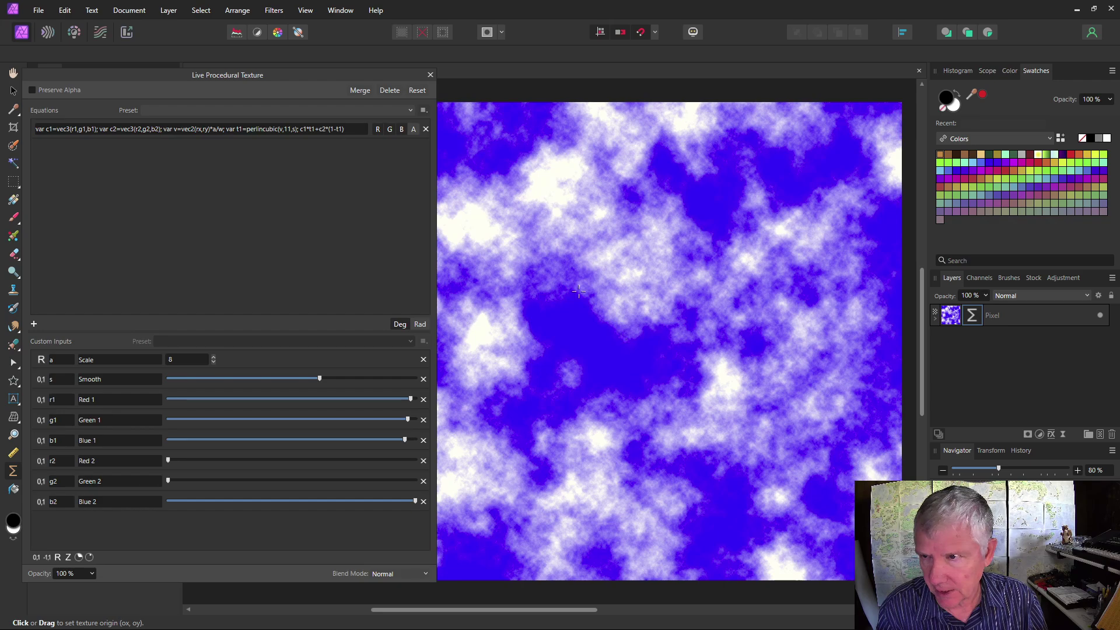
left_click_drag(169, 483, 323, 484)
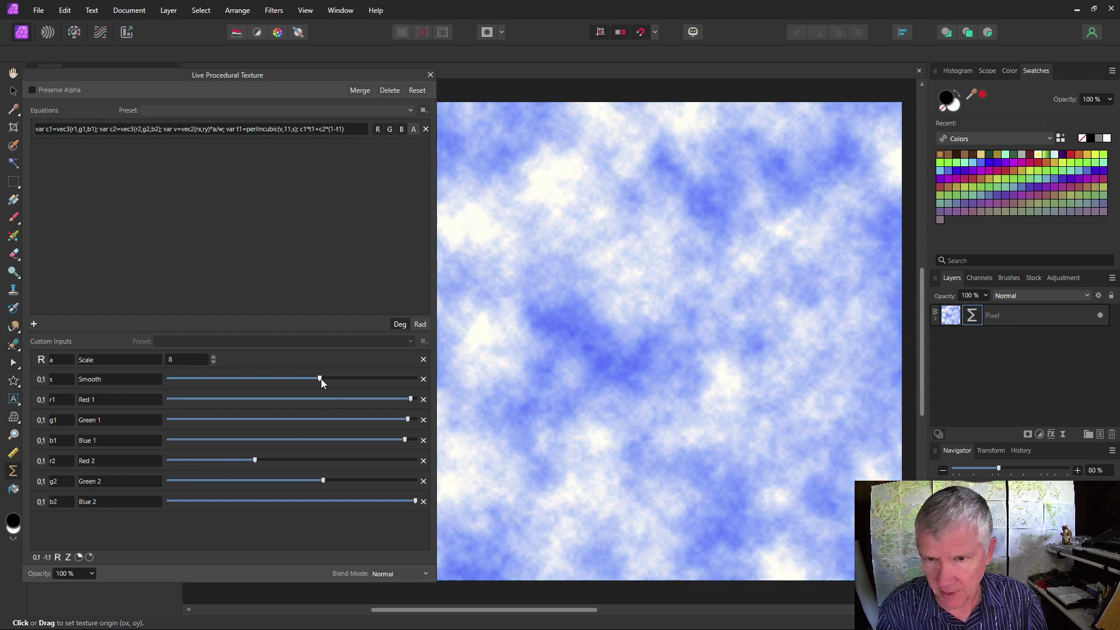
Step: Try a lower Smooth value, settle it just below its starting point, and set the Scale to 12
left_click_drag(320, 380, 290, 380)
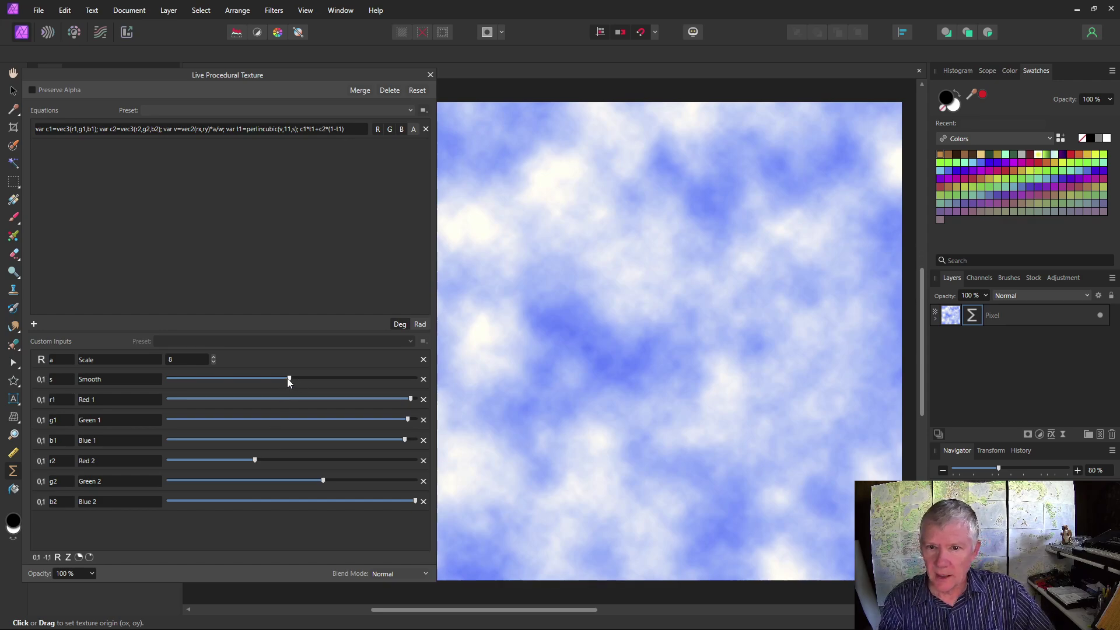
left_click_drag(289, 379, 317, 380)
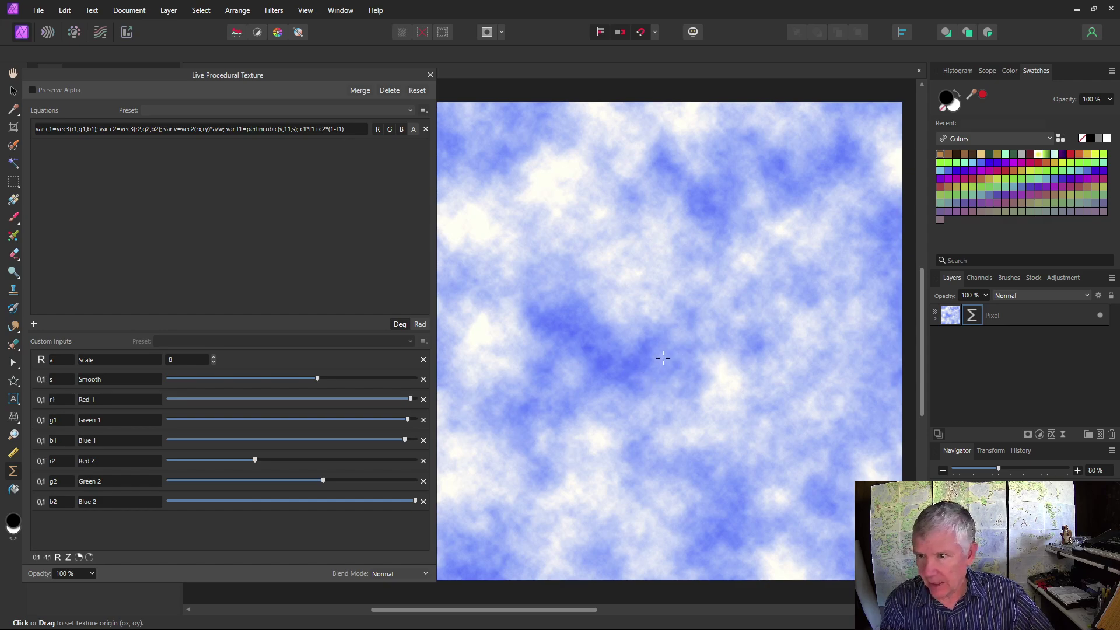
left_click(214, 356)
scroll(215, 356, "up", 6)
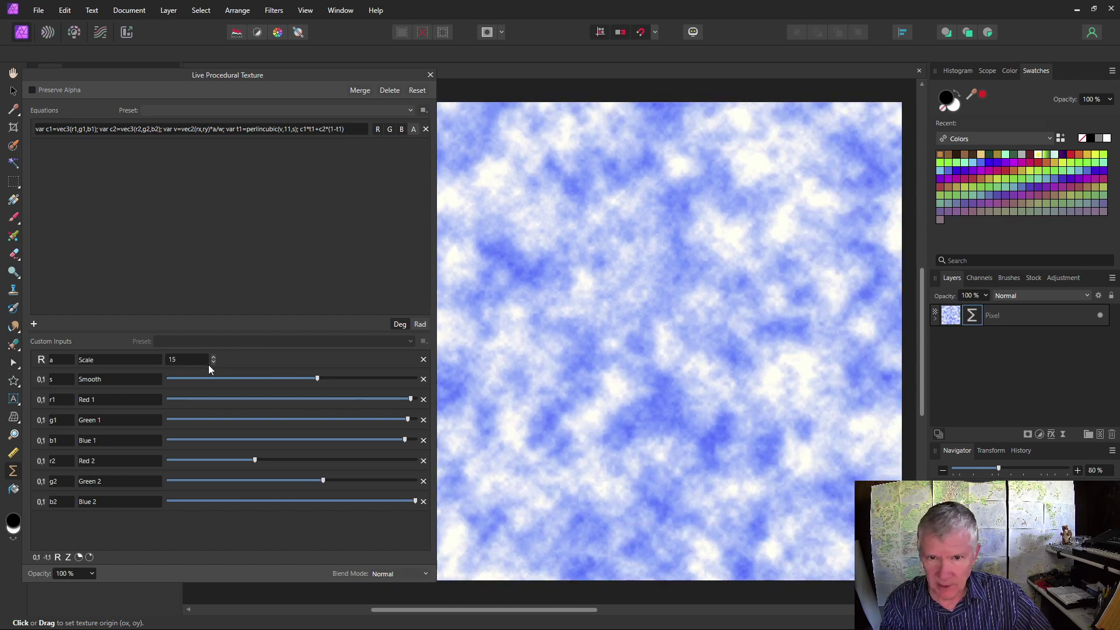
left_click(214, 361)
left_click(213, 361)
left_click(214, 362)
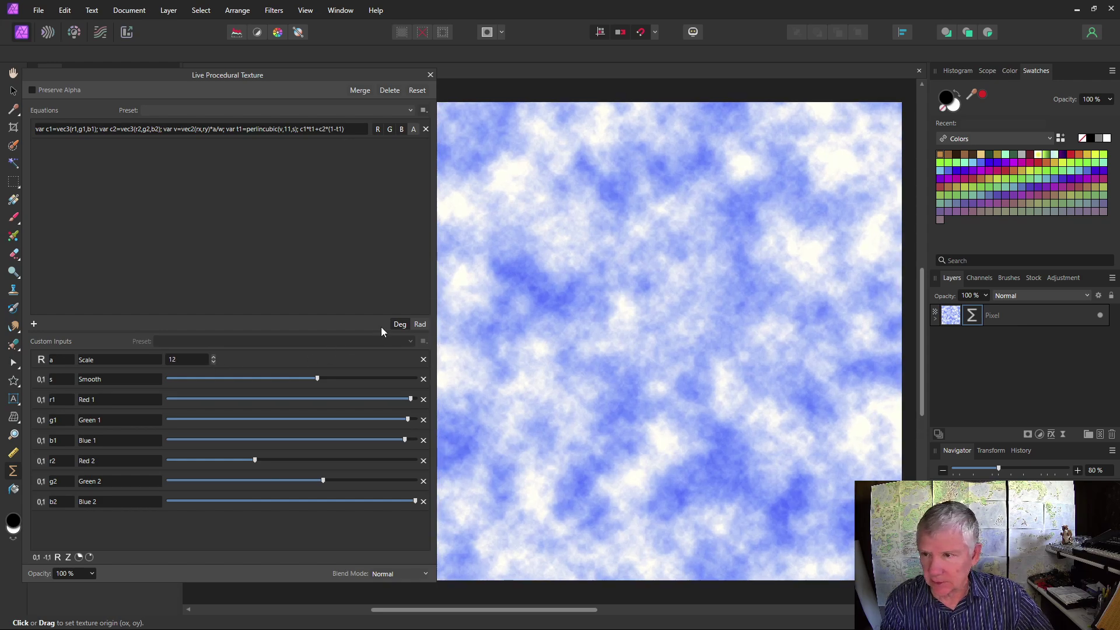
Step: Wrap the noise in the t1 definition in a smoothstep so it reads "smoothstep(e1,e2,perlincubic(v,11,s))"
left_click_drag(432, 294, 408, 291)
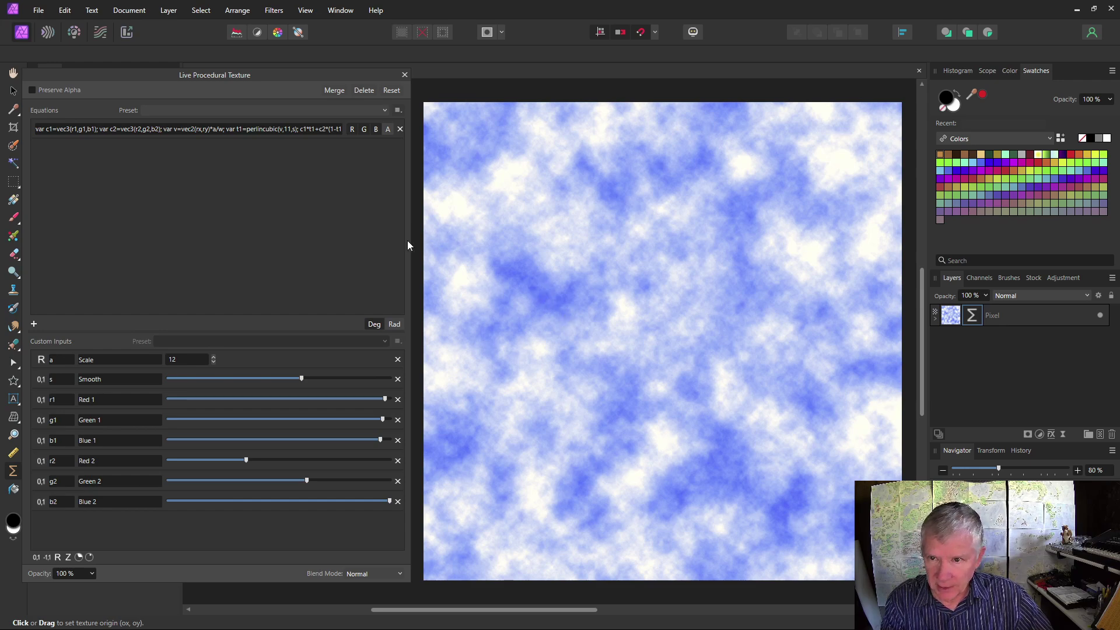
left_click_drag(409, 241, 729, 221)
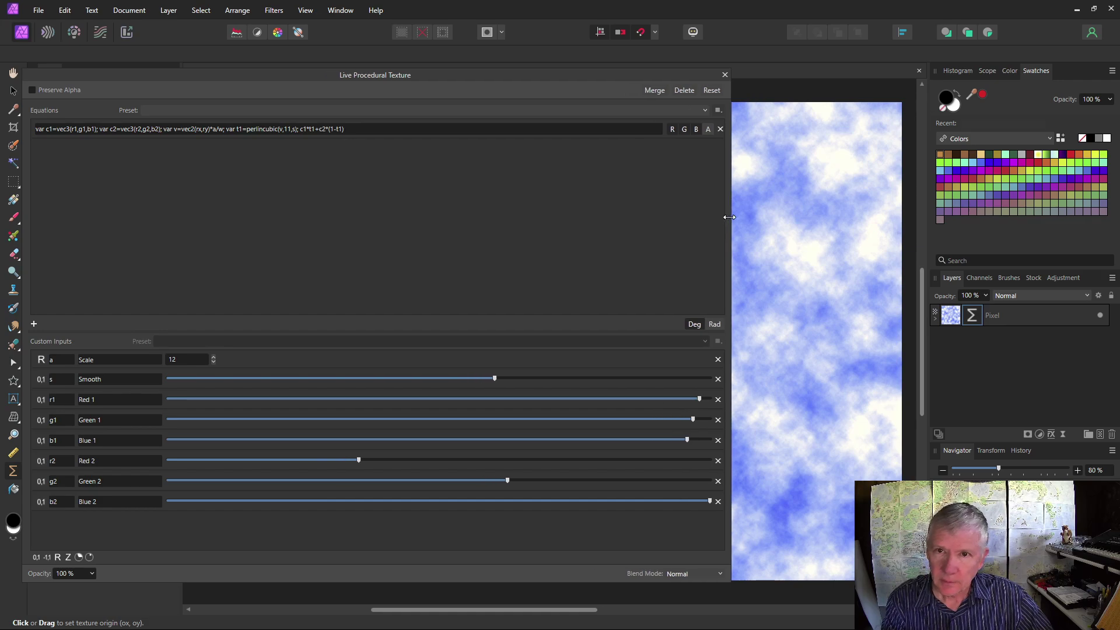
left_click(245, 129)
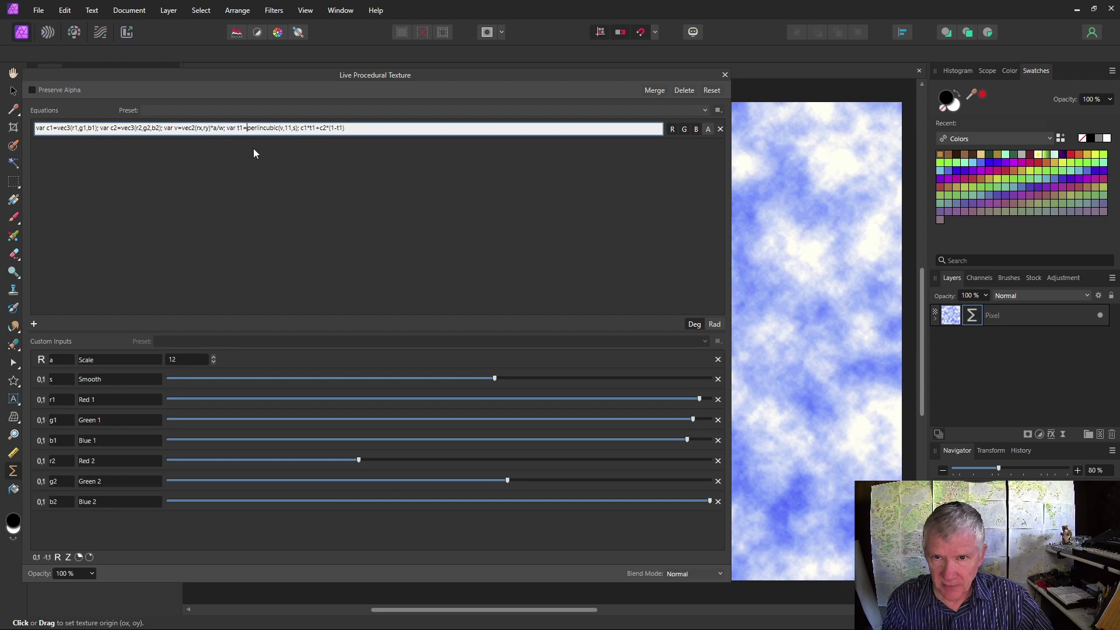
type("smooths")
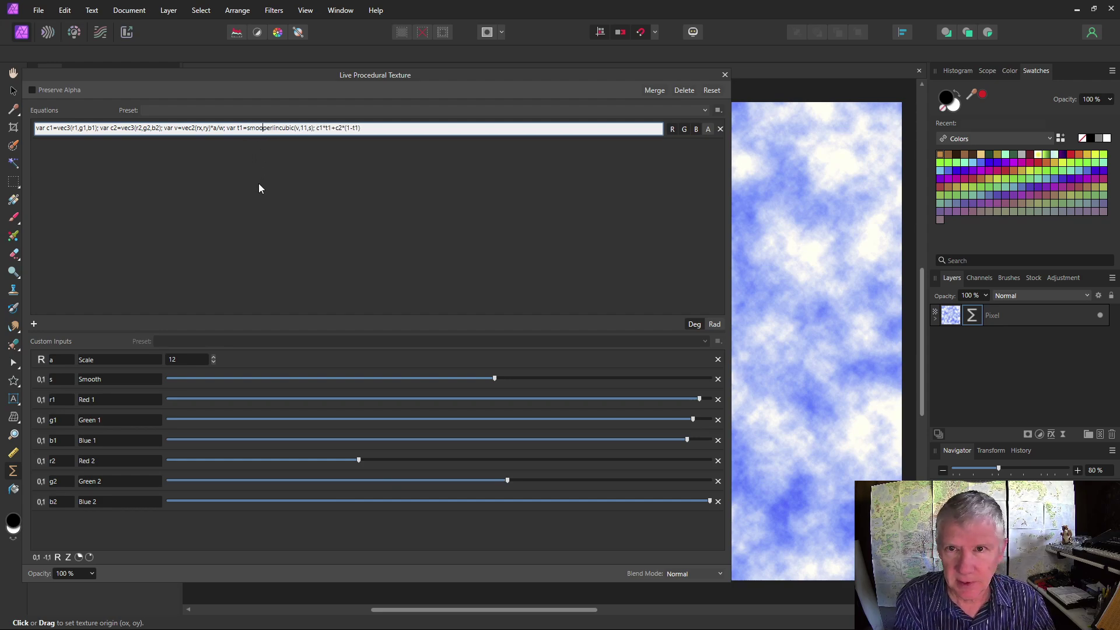
type("tep")
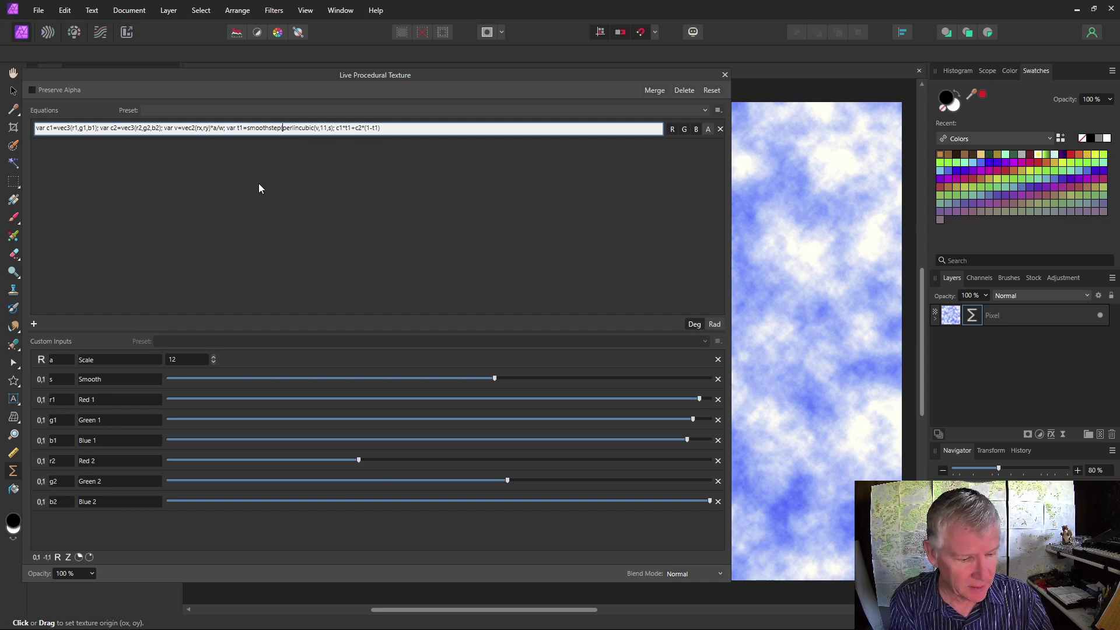
type("(e1,e2")
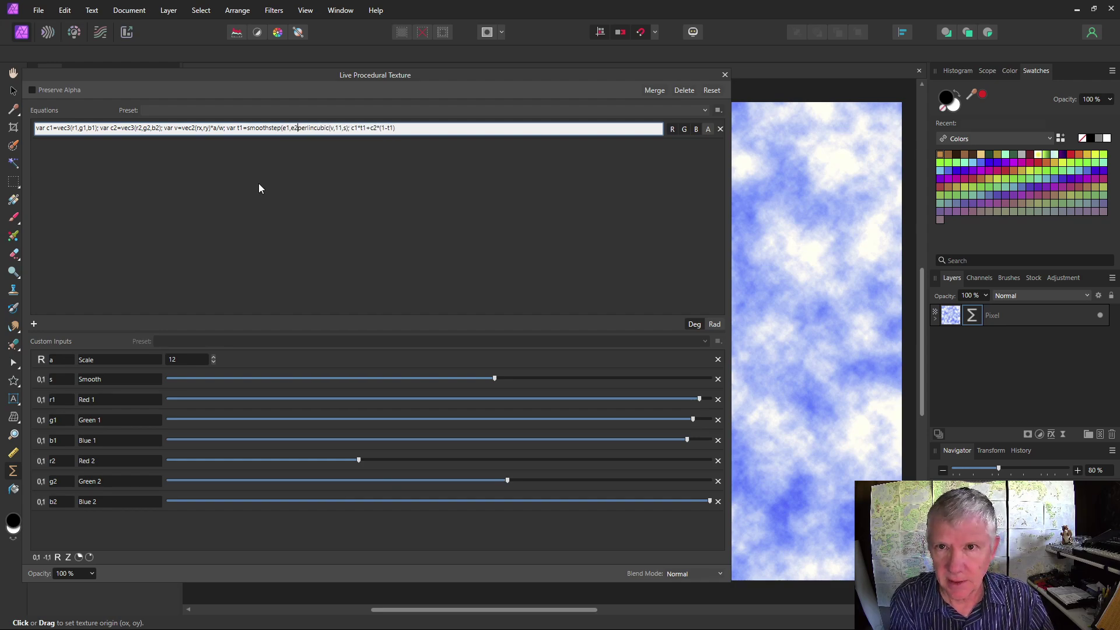
type(",")
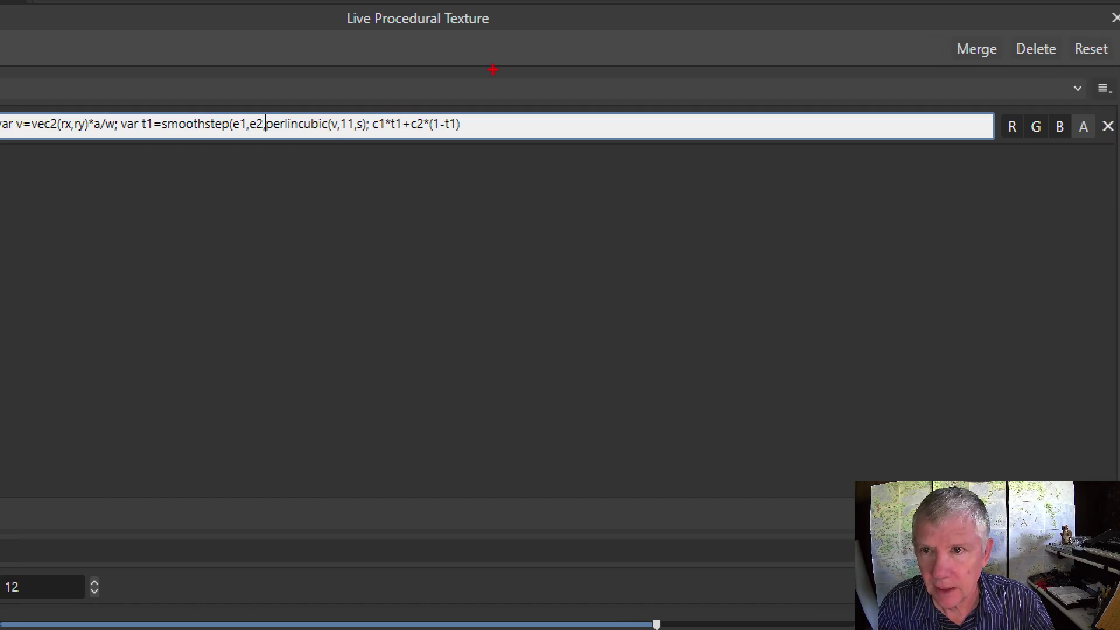
key("ctrl+a")
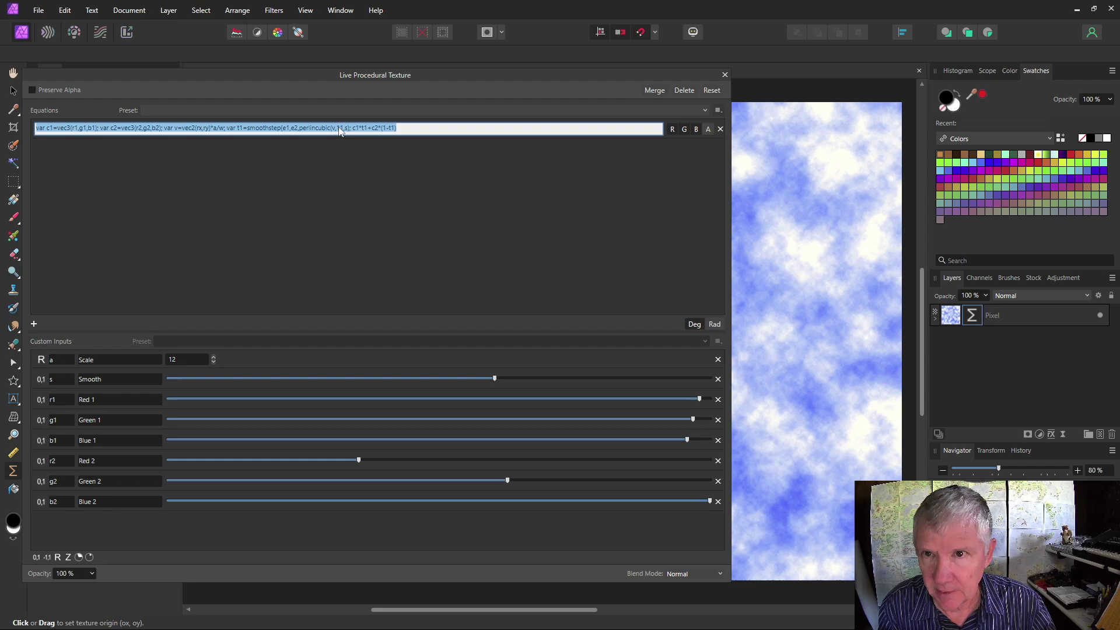
left_click(348, 129)
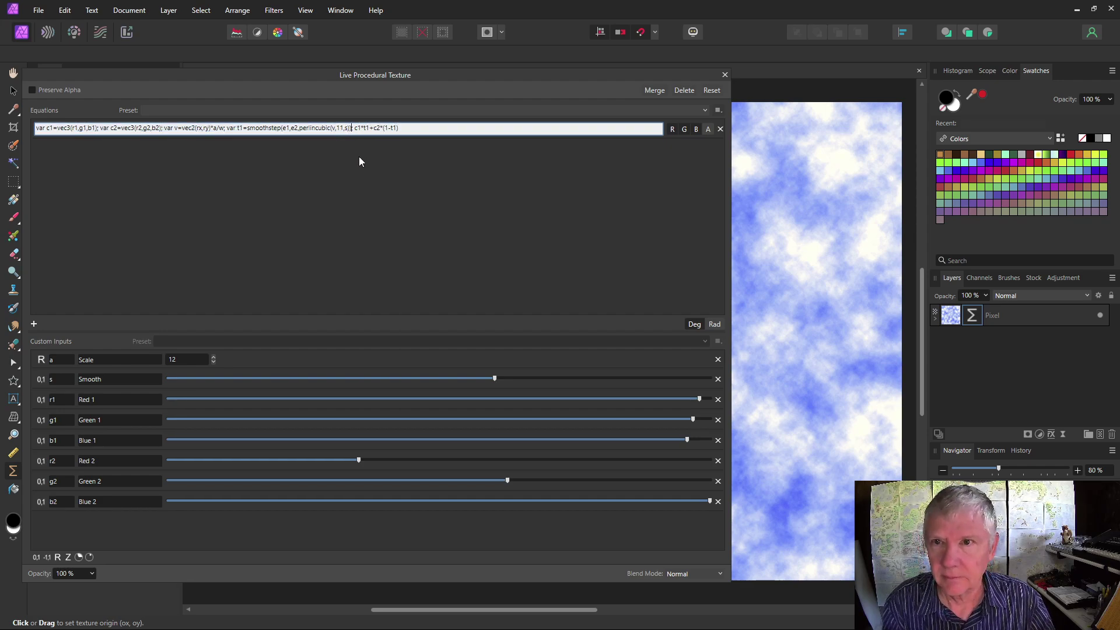
Step: Add two 0 to 1 custom inputs named e1 and e2, described as "Edge 1" and "Edge 2"
double_click(34, 557)
left_click(58, 522)
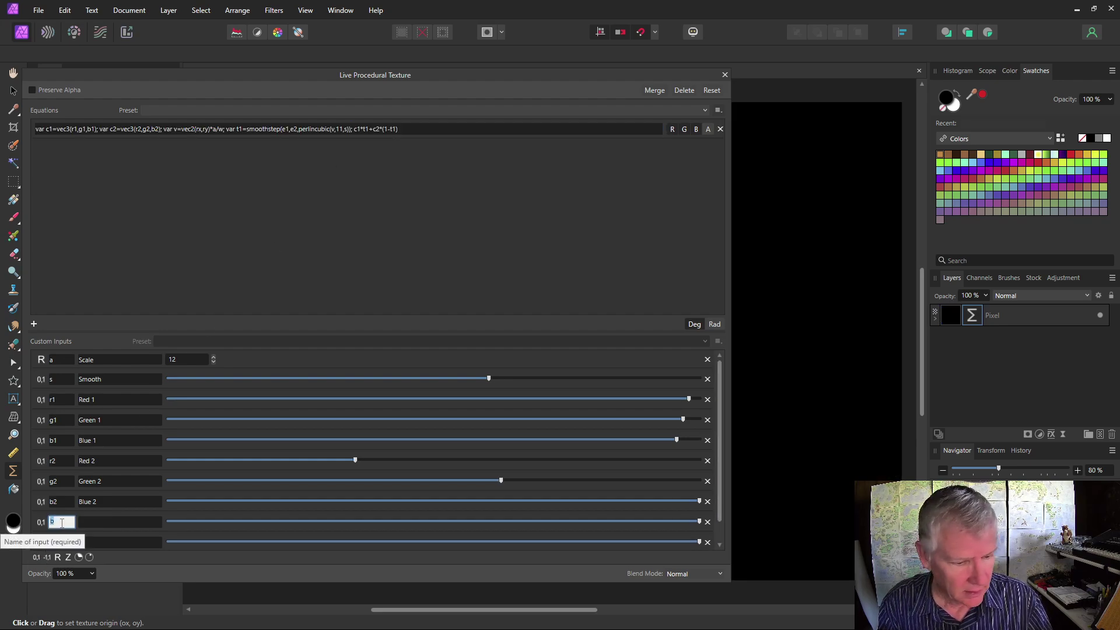
type("e1")
left_click(64, 542)
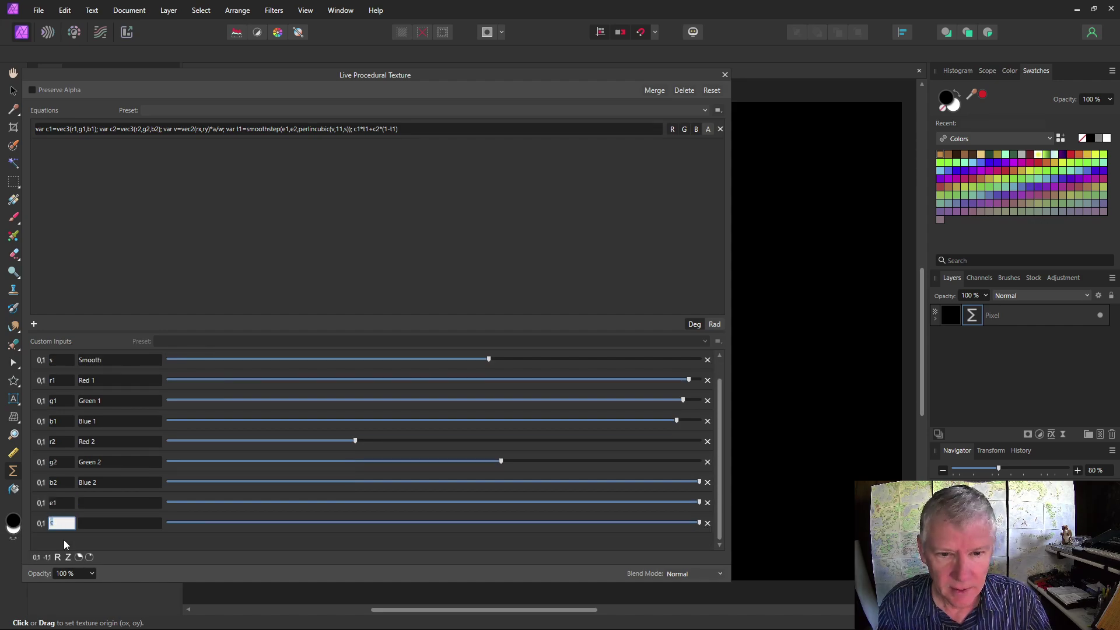
left_click(105, 504)
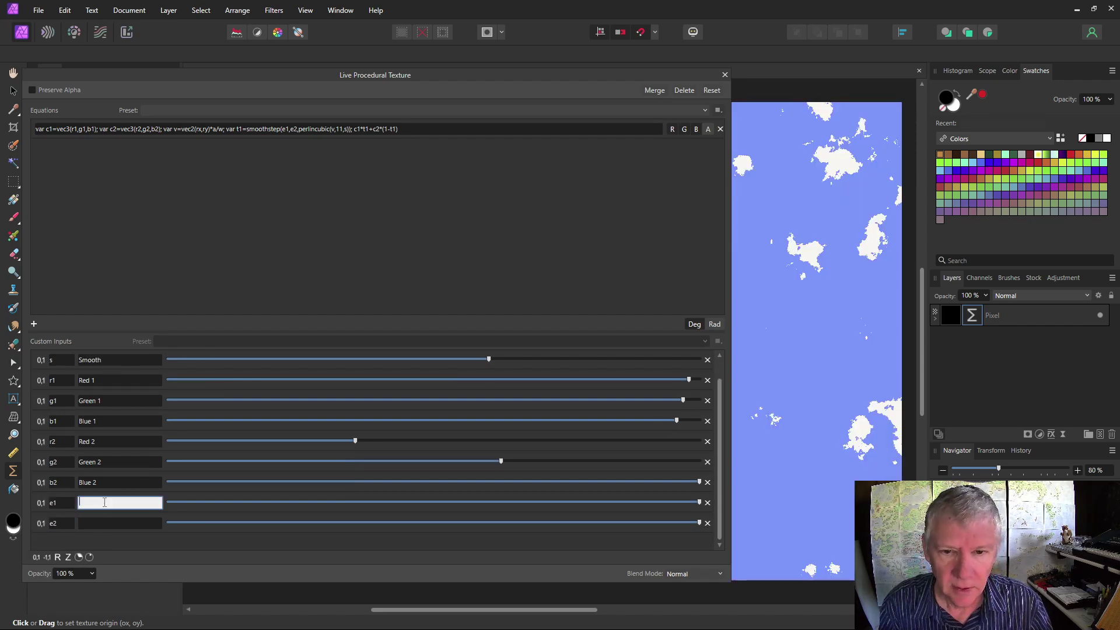
type("Edge 1")
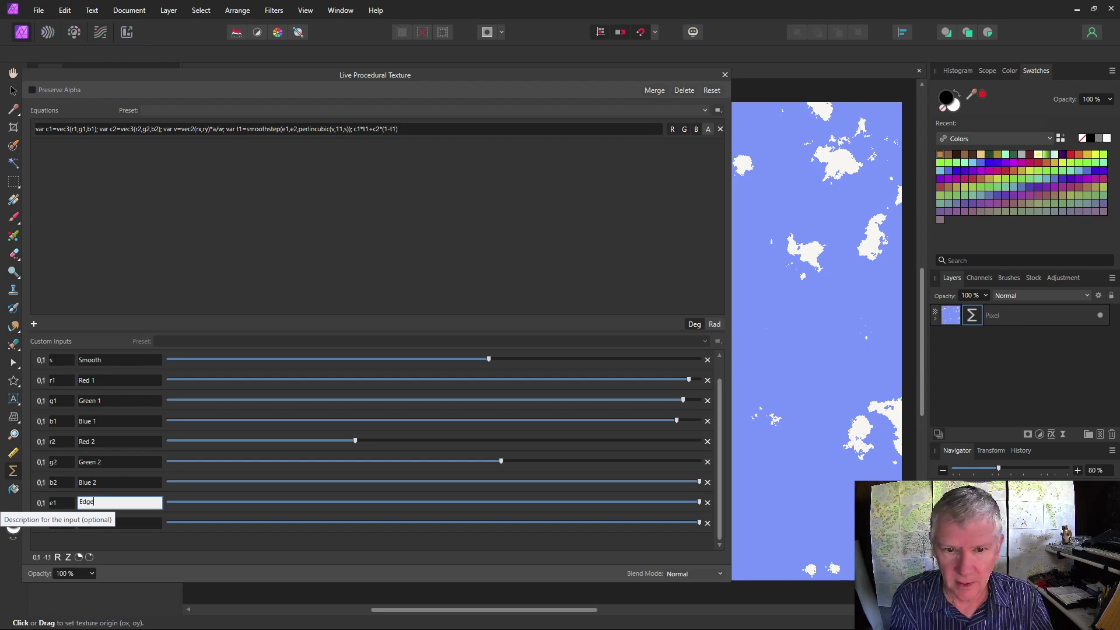
left_click(137, 524)
type("Edge")
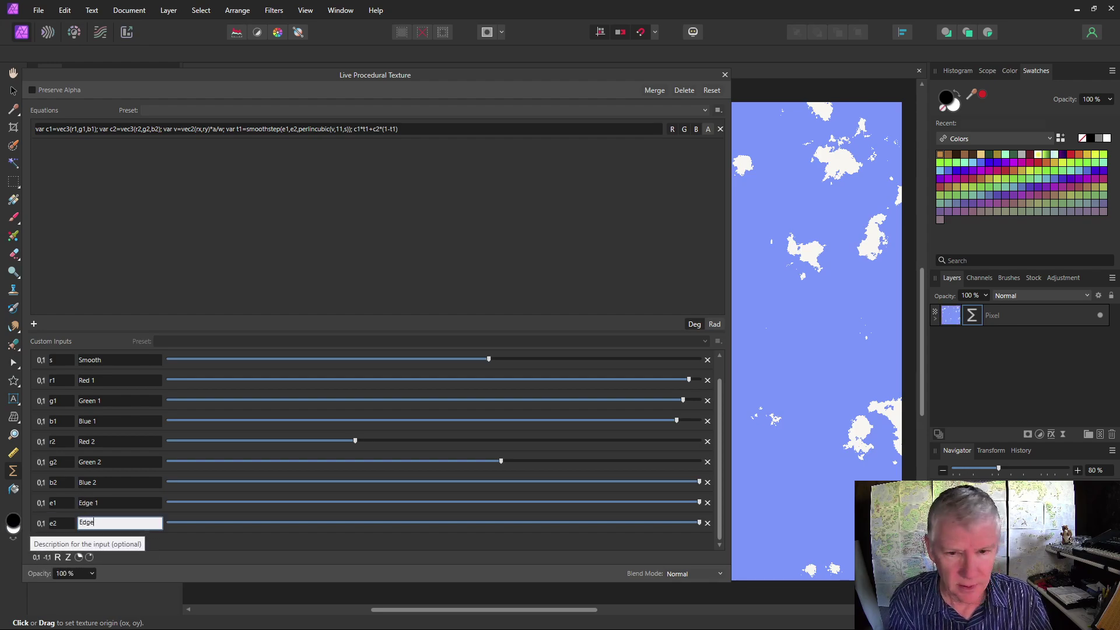
type(" 2")
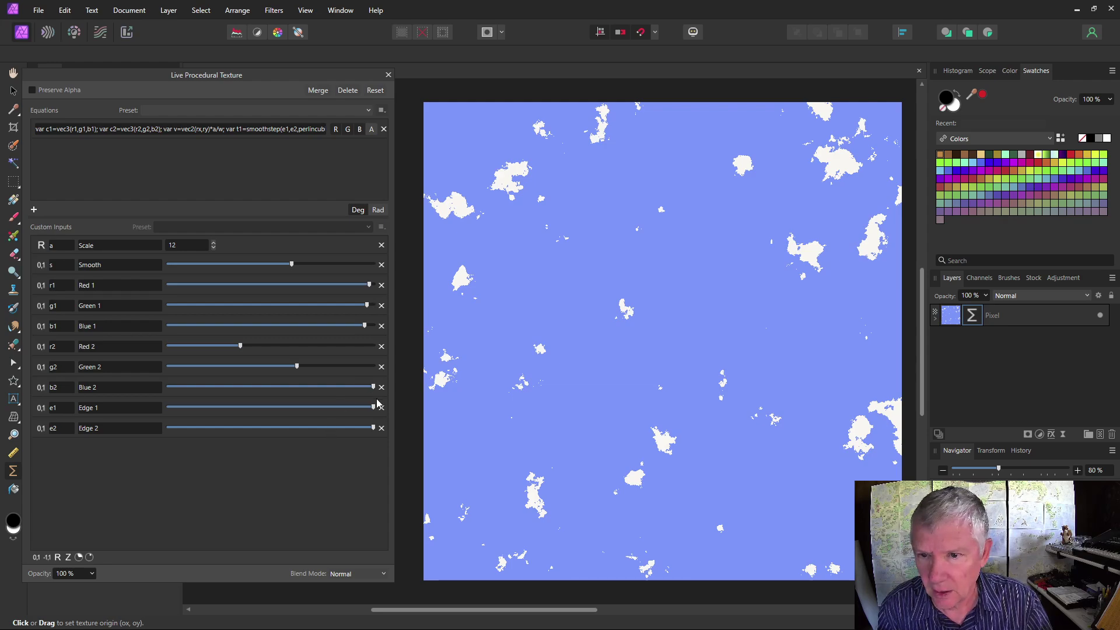
Step: Lower Edge 1 to about a fifth of its range and Edge 2 to slightly above nine tenths
left_click_drag(372, 408, 198, 425)
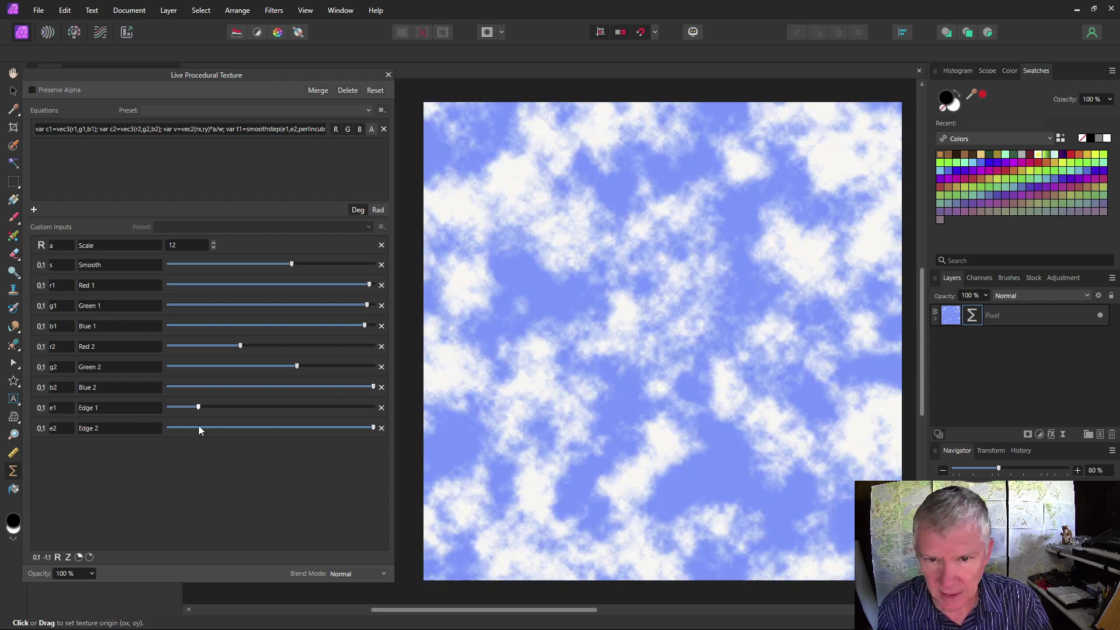
mouse_move(373, 427)
left_mouse_down()
mouse_move(307, 428)
mouse_move(358, 431)
left_mouse_up()
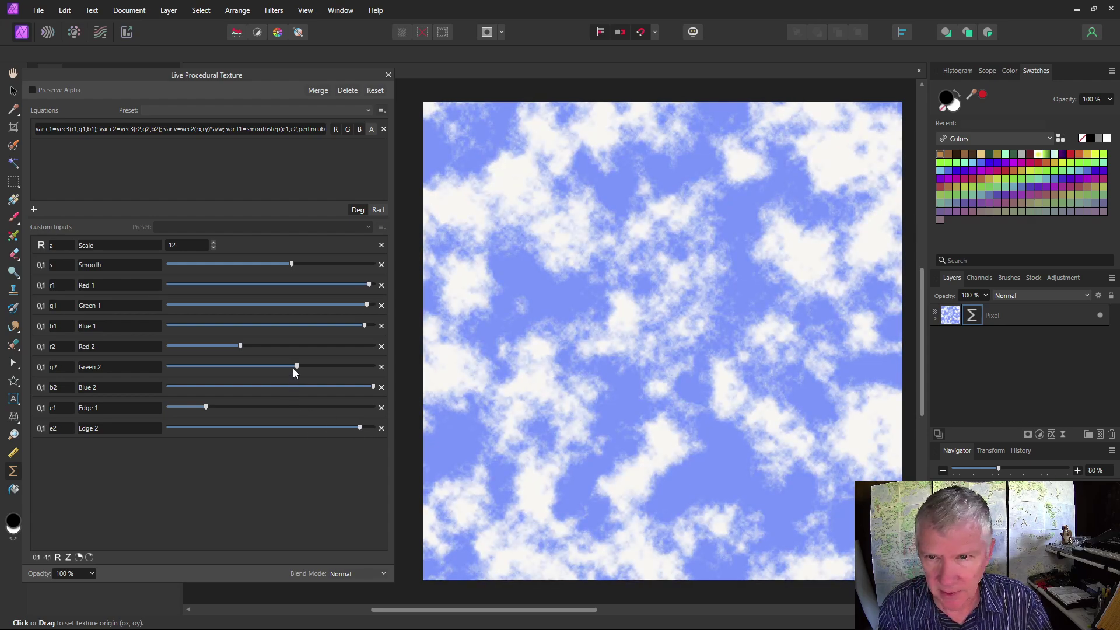
Step: Deepen the second color with Red 2 about a fifth, Green 2 just over half and Blue 2 about four fifths, and lower Edge 2 to about four fifths
mouse_move(293, 368)
left_mouse_down()
mouse_move(281, 368)
mouse_move(314, 370)
mouse_move(299, 370)
left_mouse_up()
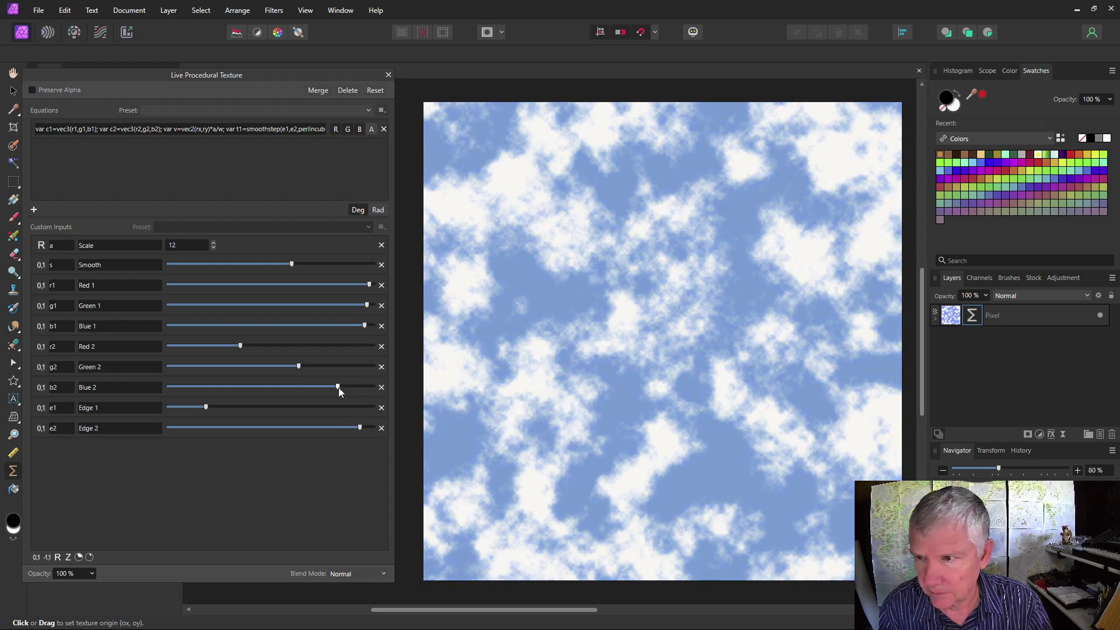
left_click_drag(300, 371, 209, 346)
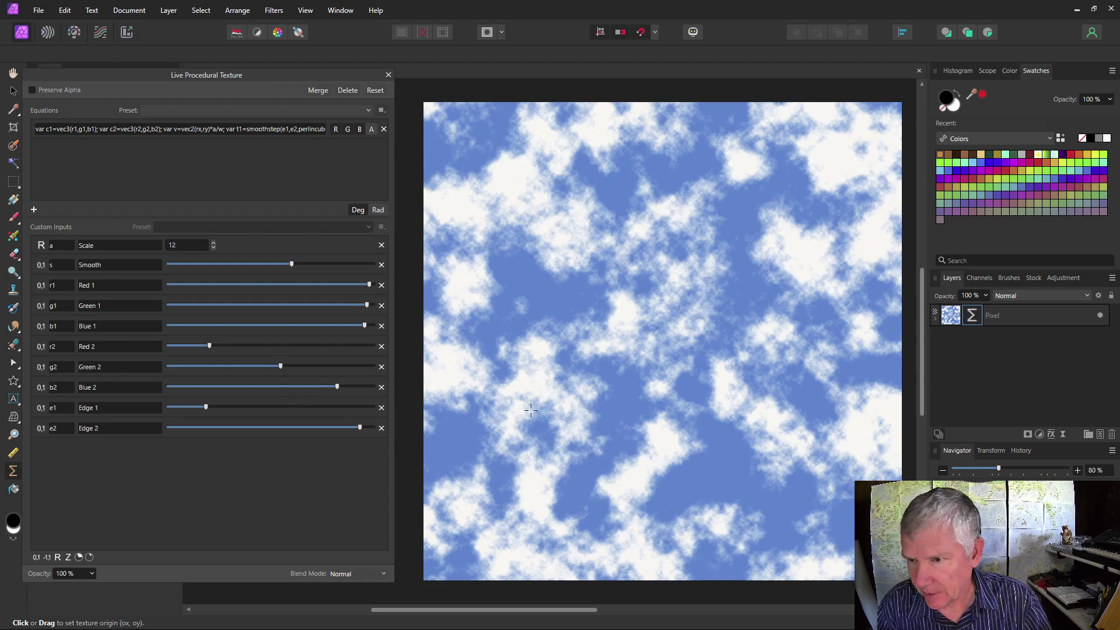
mouse_move(360, 428)
left_mouse_down()
mouse_move(305, 430)
mouse_move(350, 428)
mouse_move(338, 428)
left_mouse_up()
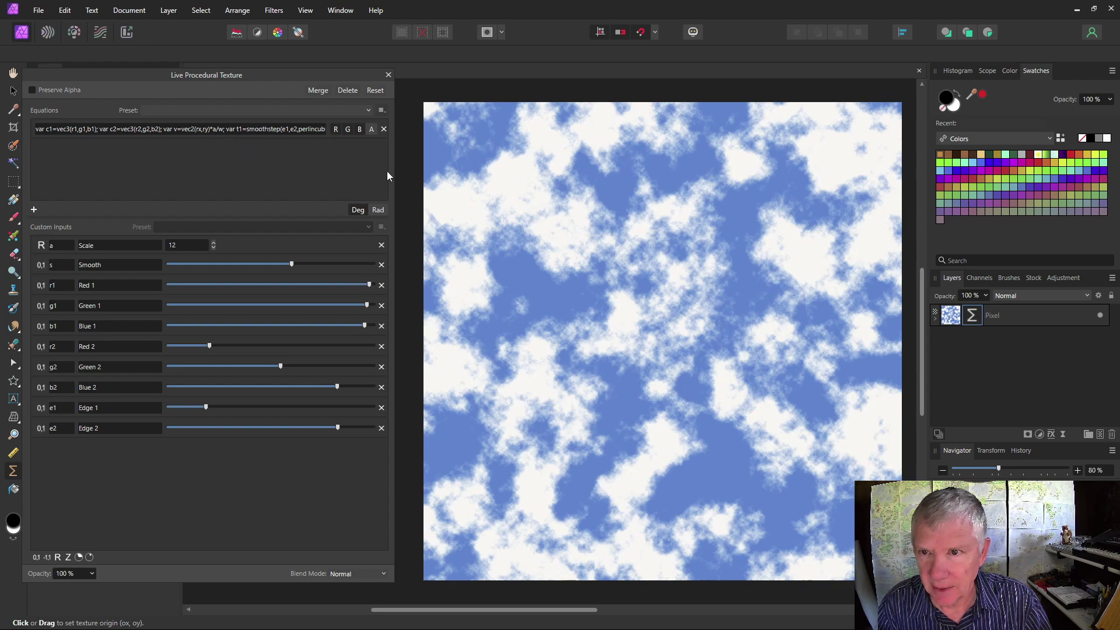
Step: Add a 0 to 1 and a -1 to 1 custom input, naming the 0 to 1 input i with the description "Fade"
left_click_drag(388, 172, 511, 169)
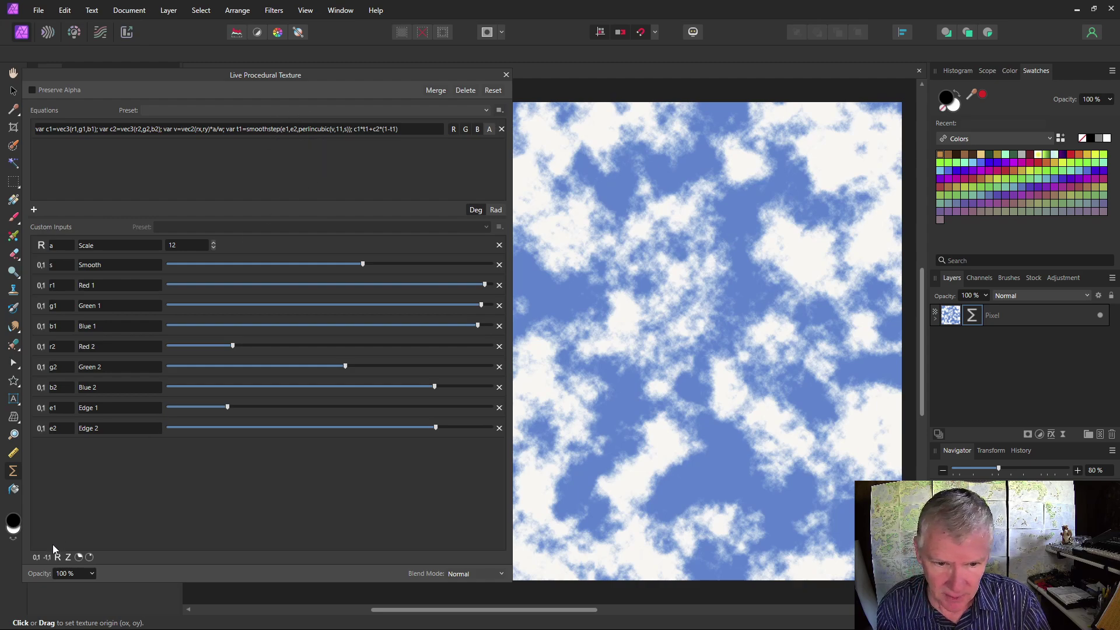
left_click(37, 557)
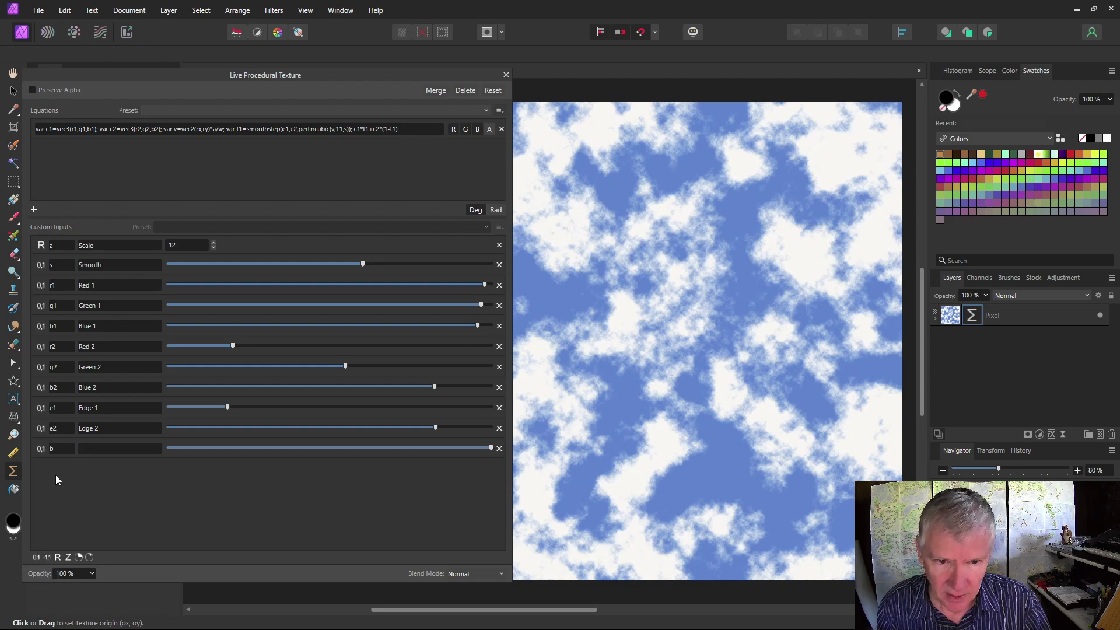
left_click(47, 557)
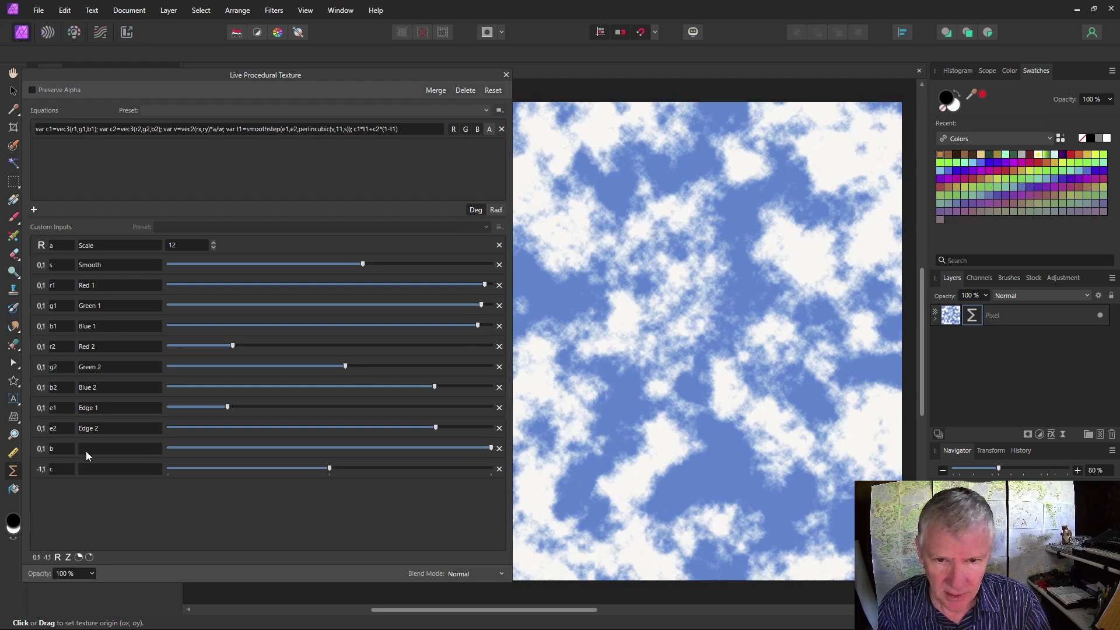
double_click(51, 449)
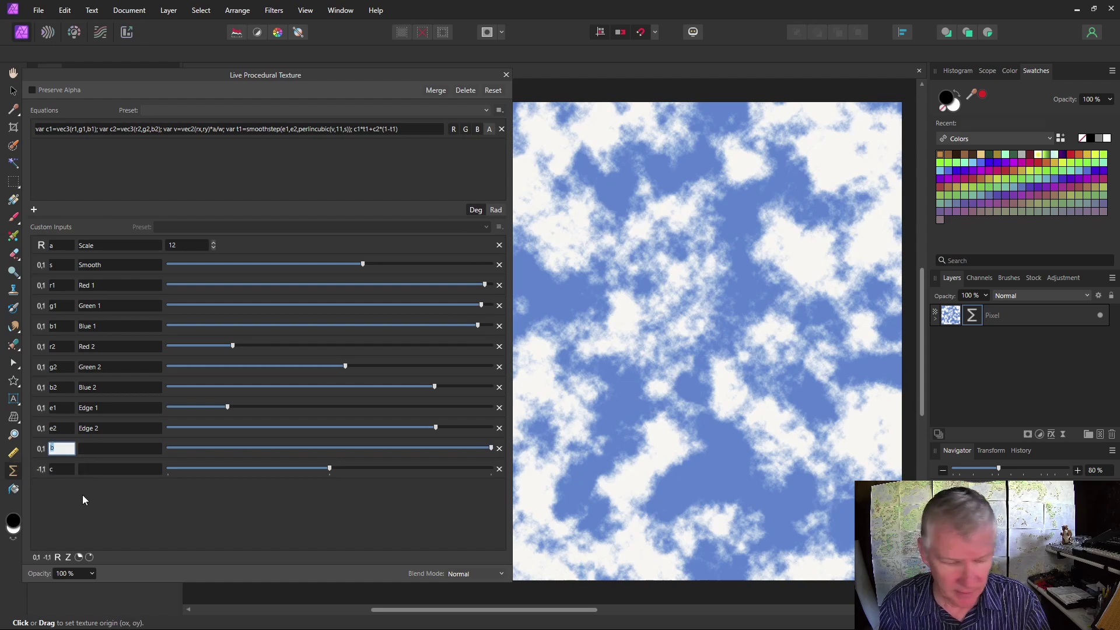
key("BackSpace")
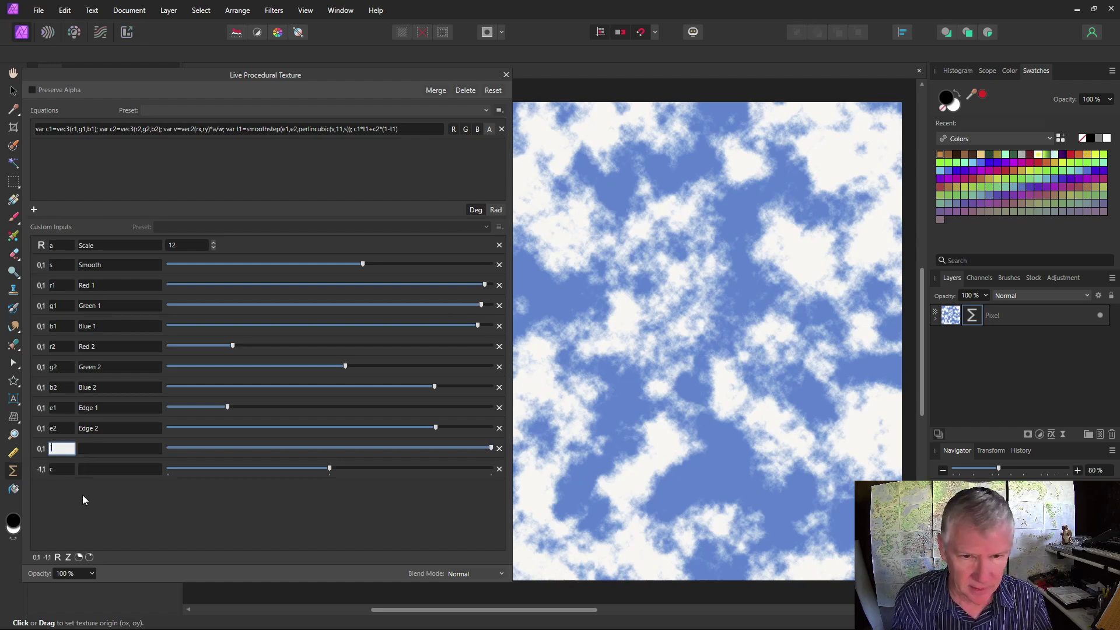
type("i")
left_click(89, 449)
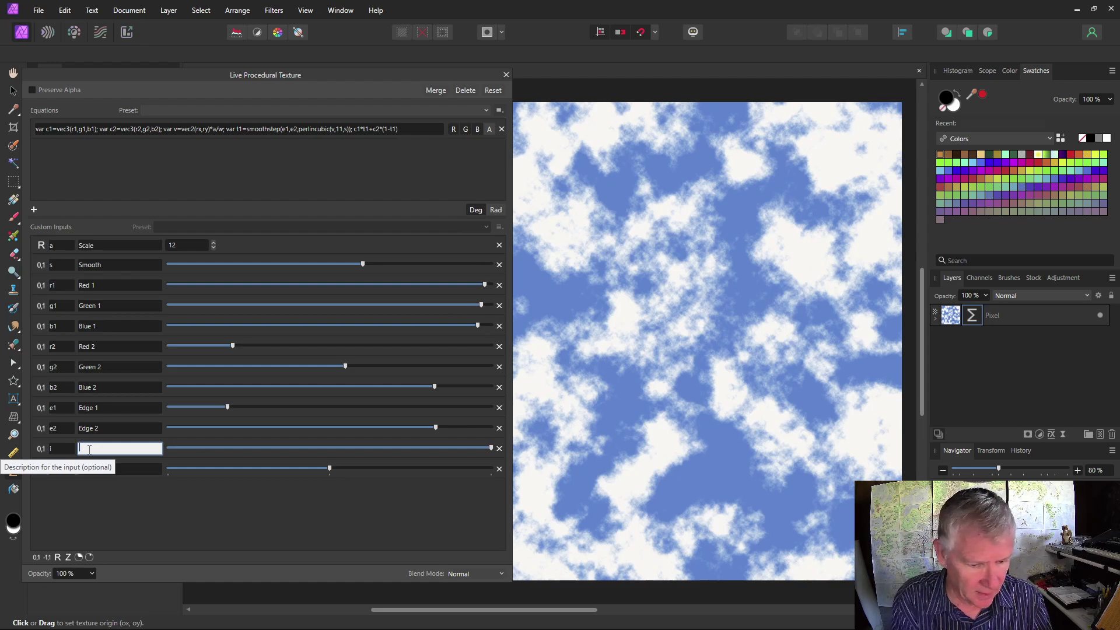
type("Fade")
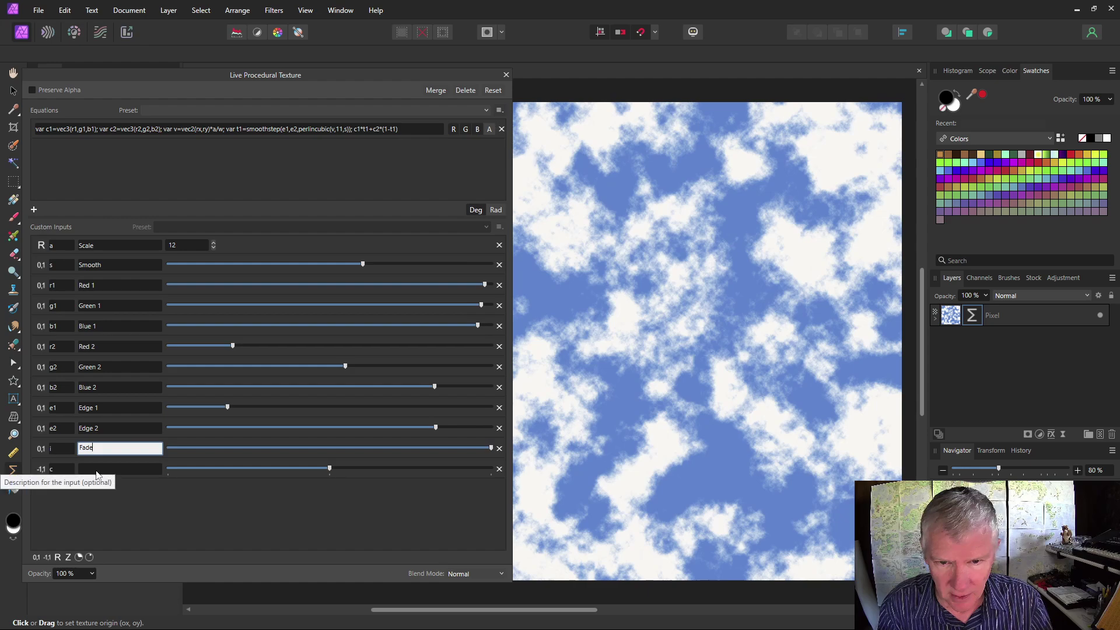
Step: Name the new -1 to 1 input of and describe it as "Offset"
left_click(59, 470)
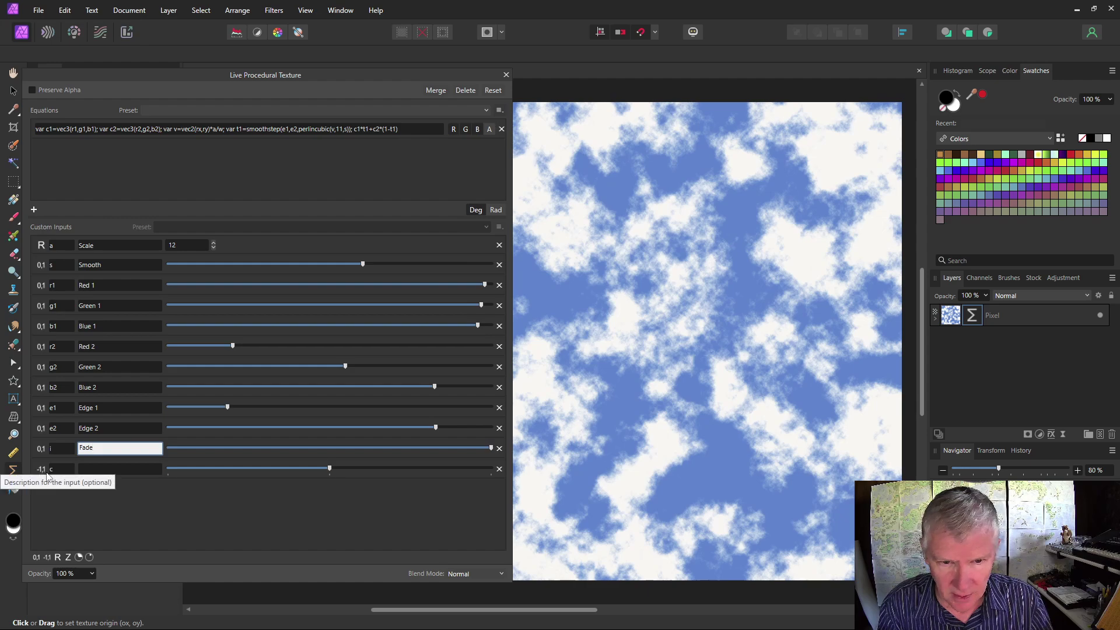
type("c")
left_click(57, 468)
type("of")
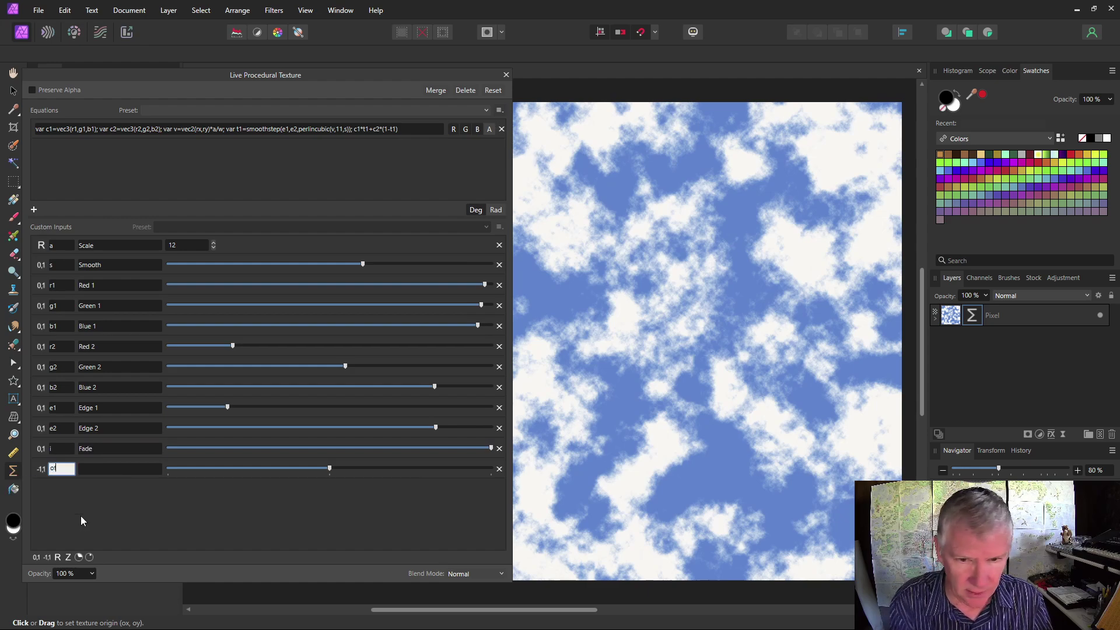
left_click(88, 471)
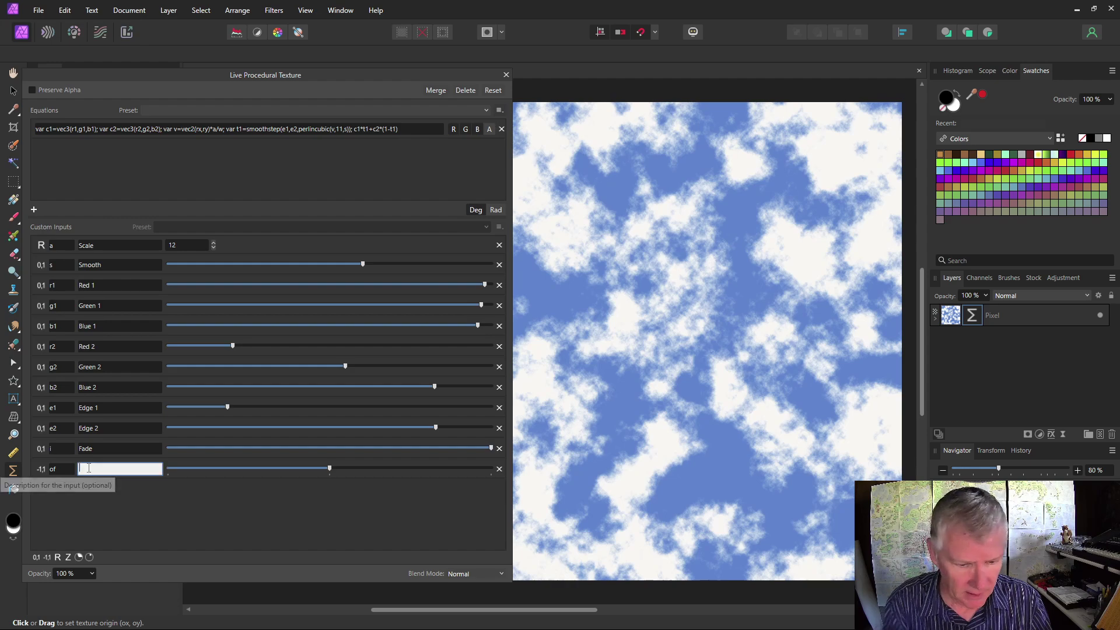
type("Offset")
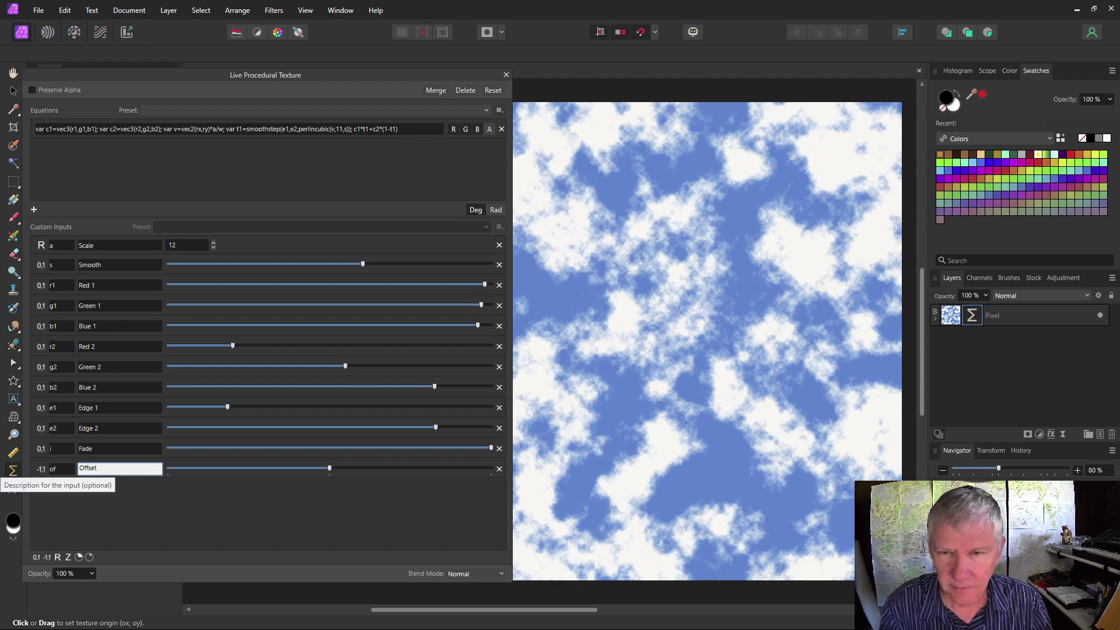
Step: Append "*i+of" to the perlincubic term inside the smoothstep and apply the equation
left_click(349, 131)
left_click(349, 132)
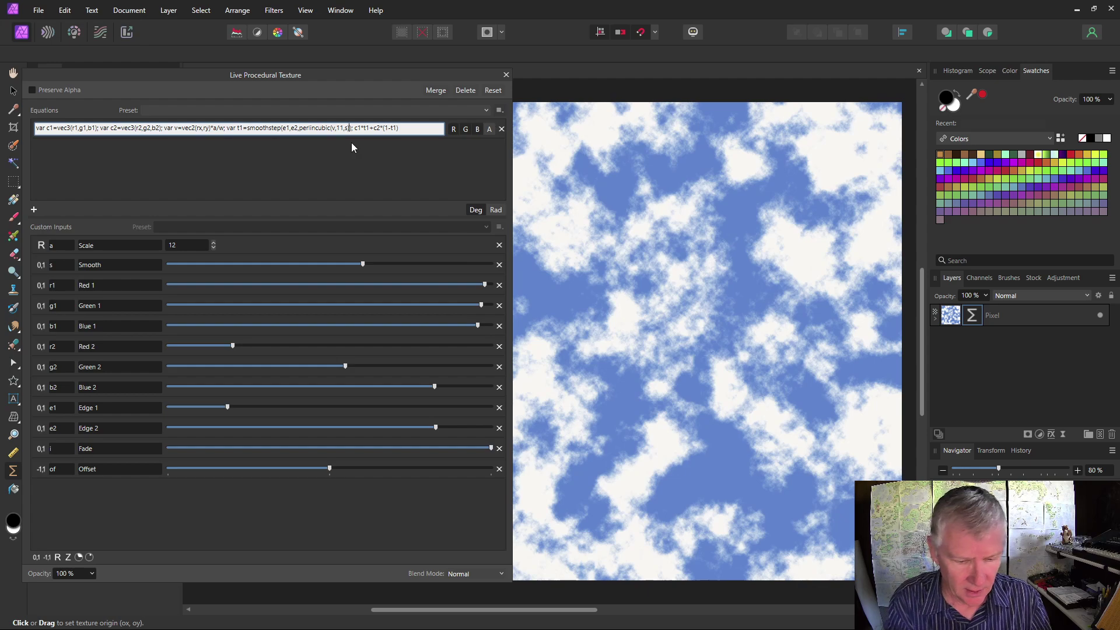
type("*i")
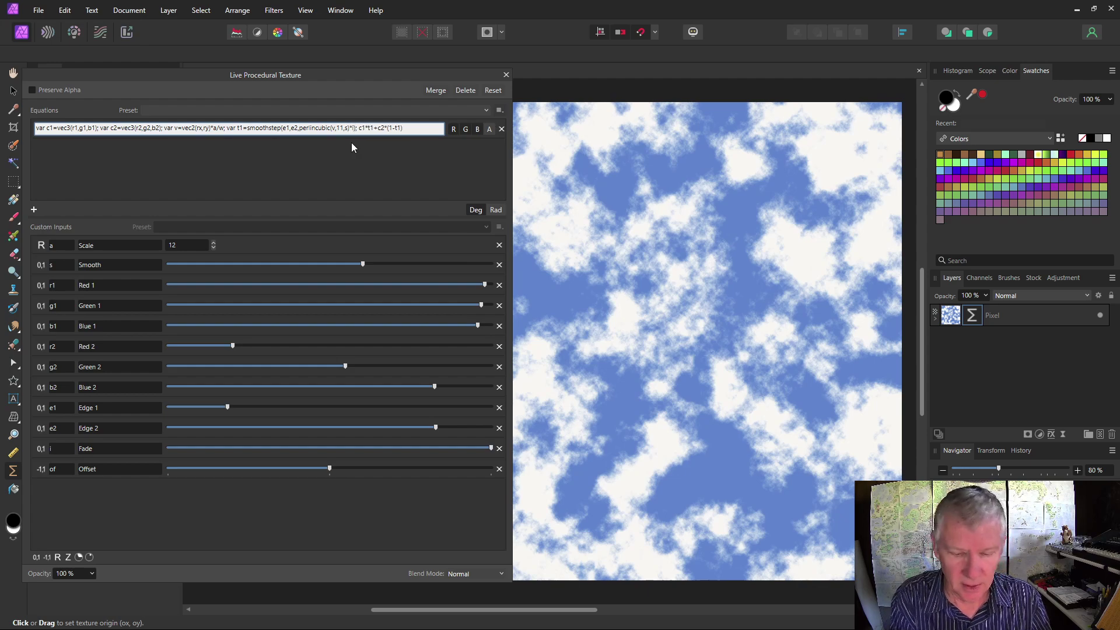
type("+of")
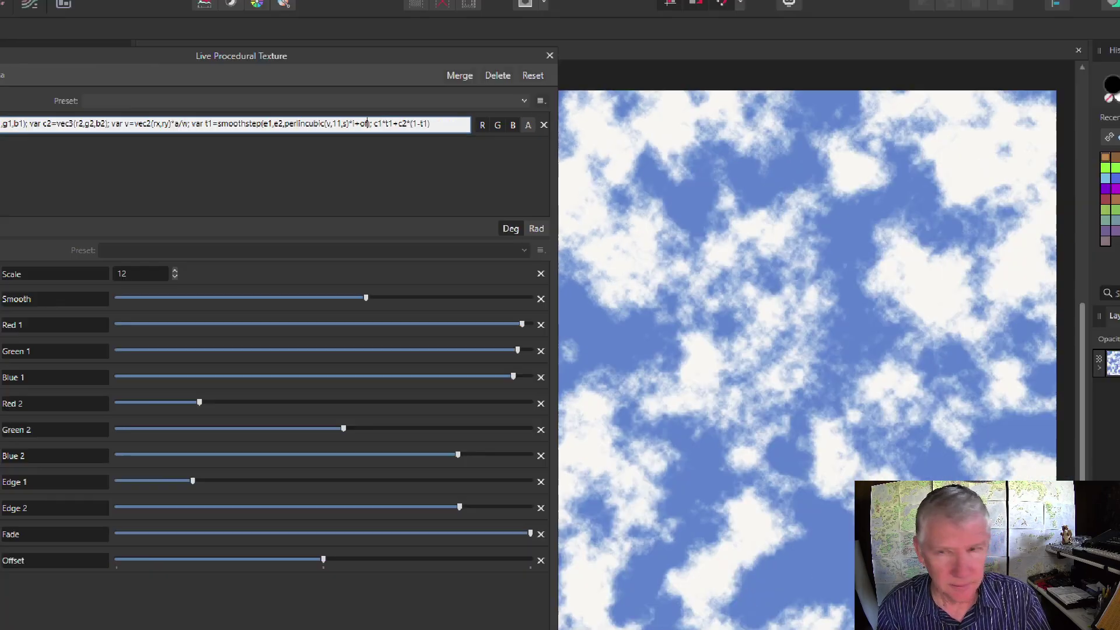
key("Return")
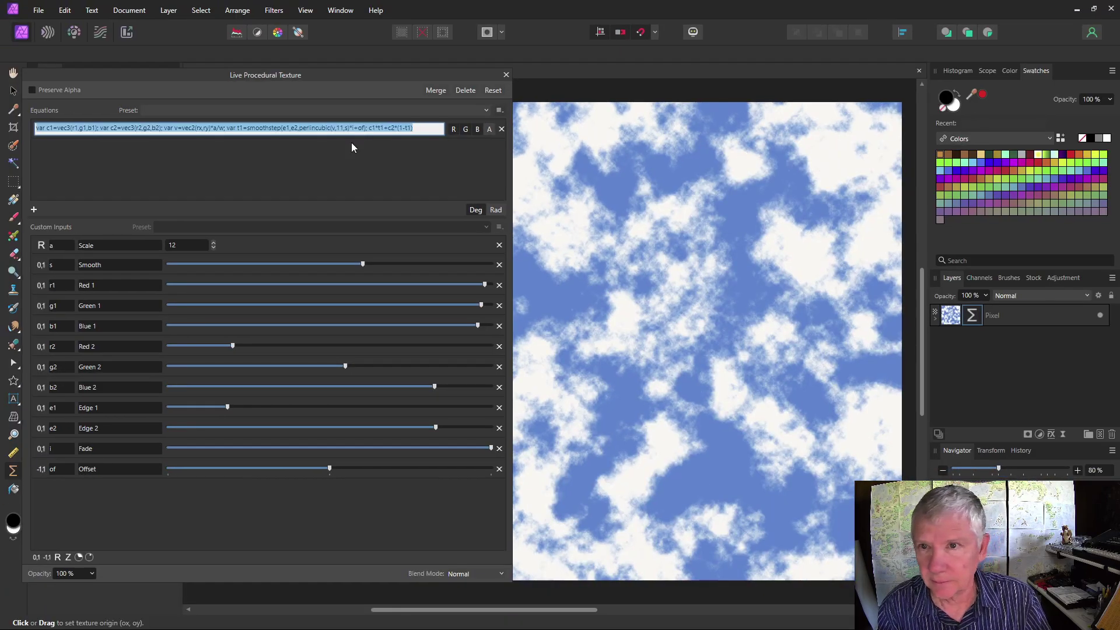
Step: Narrow the Live Procedural Texture dialog and soften the clouds with Fade at about a fifth and Offset at about 0.25
left_click(358, 159)
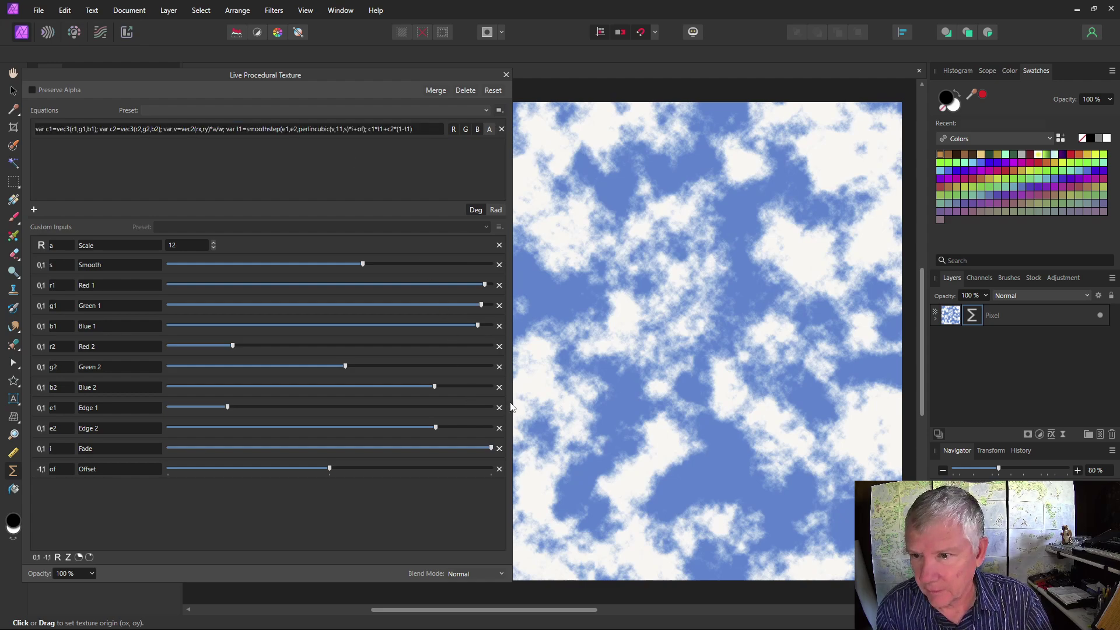
left_click_drag(511, 407, 394, 408)
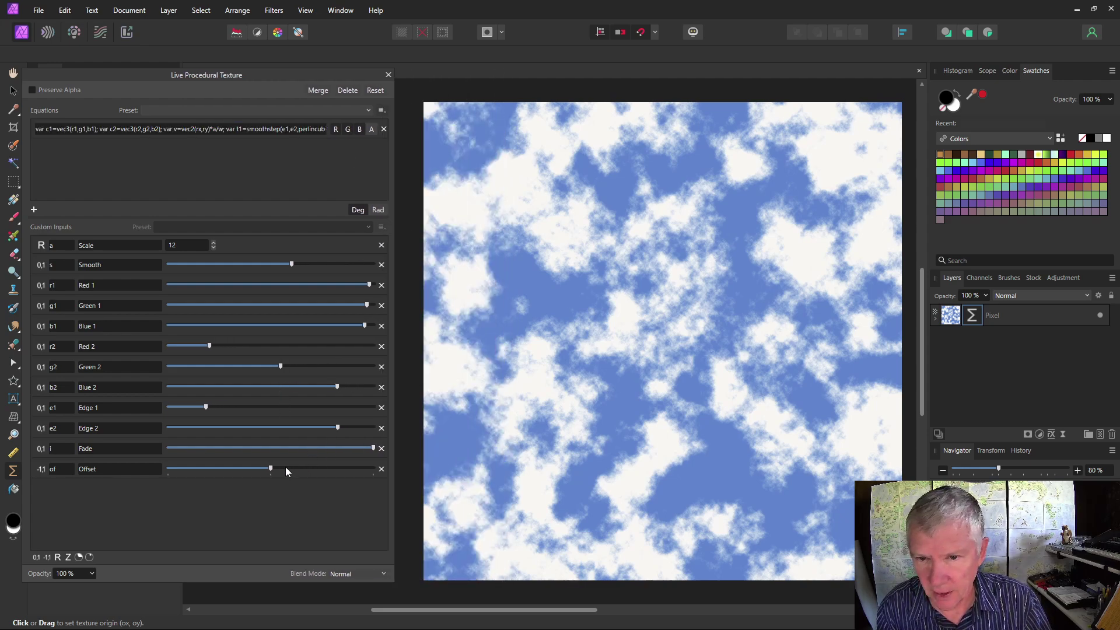
left_click_drag(268, 469, 220, 471)
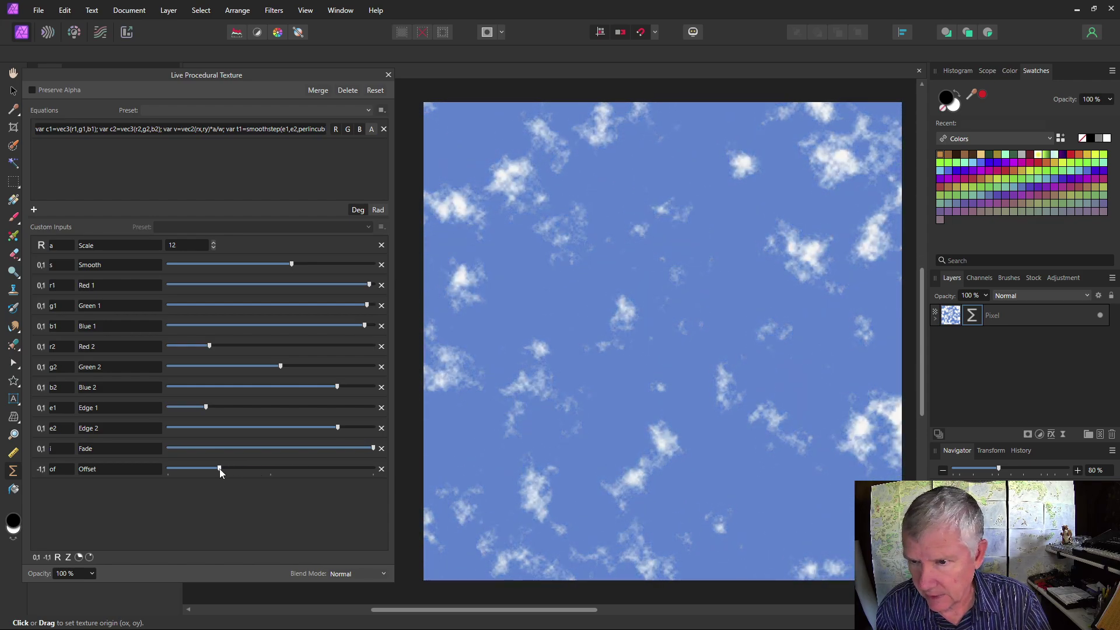
left_click_drag(373, 448, 305, 470)
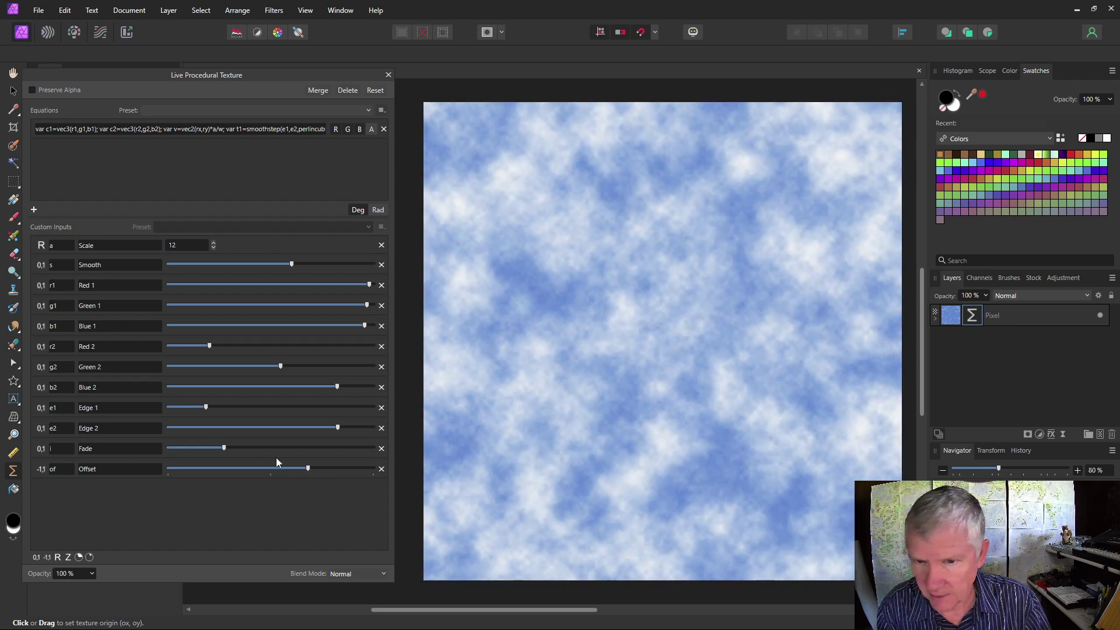
mouse_move(225, 450)
left_mouse_down()
mouse_move(241, 448)
mouse_move(208, 448)
left_mouse_up()
left_click_drag(307, 468, 298, 470)
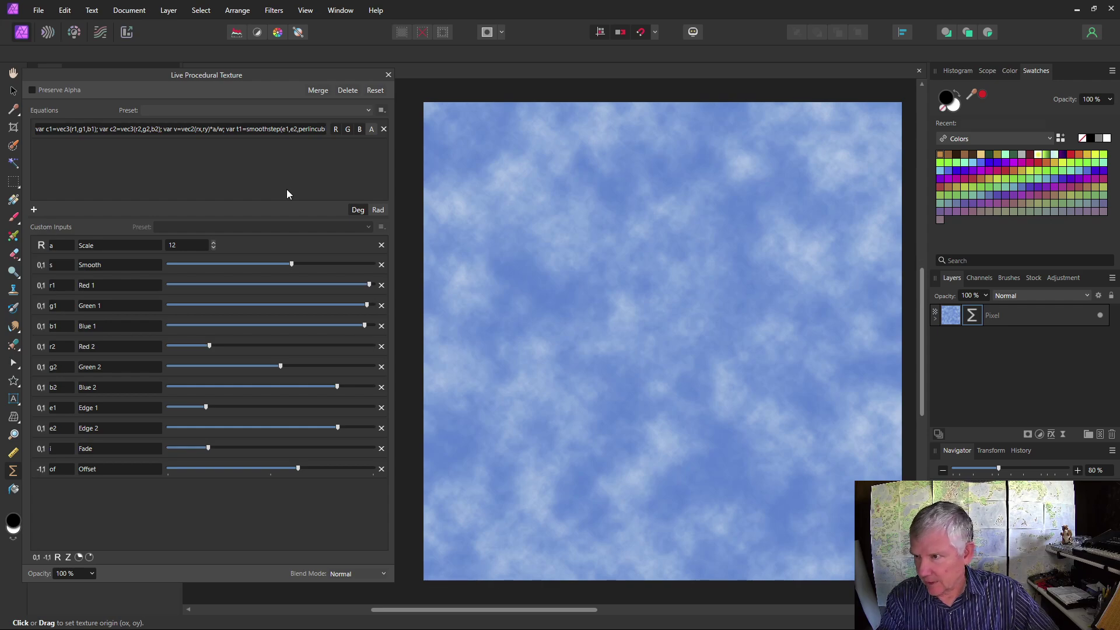
Step: Expand the Pixel layer's contents and add a second live Procedural Texture filter
left_click(935, 318)
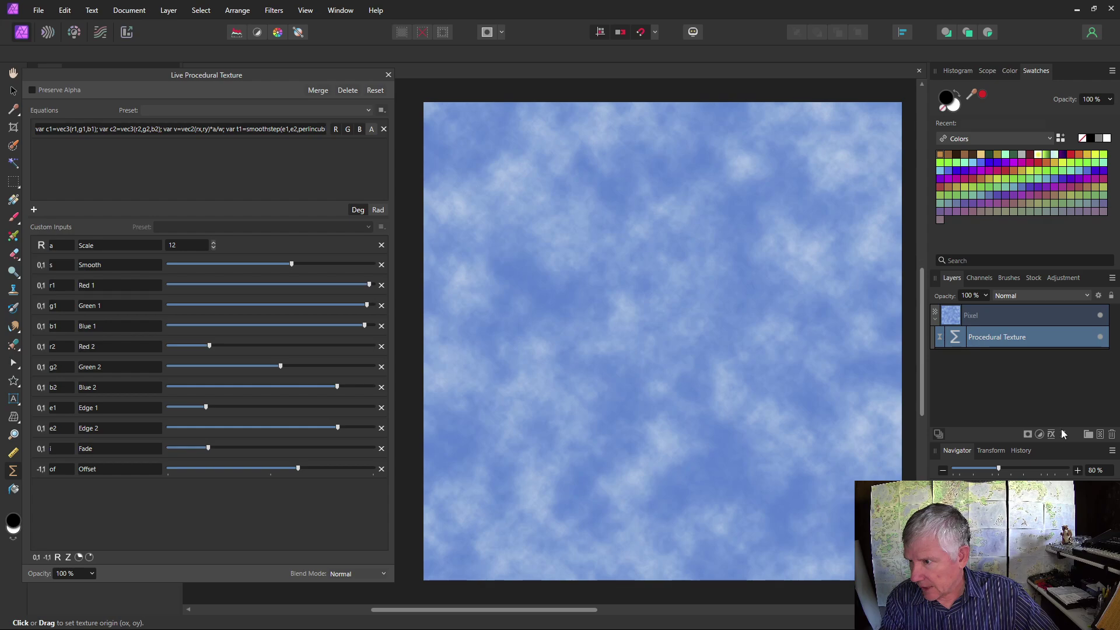
left_click(1062, 434)
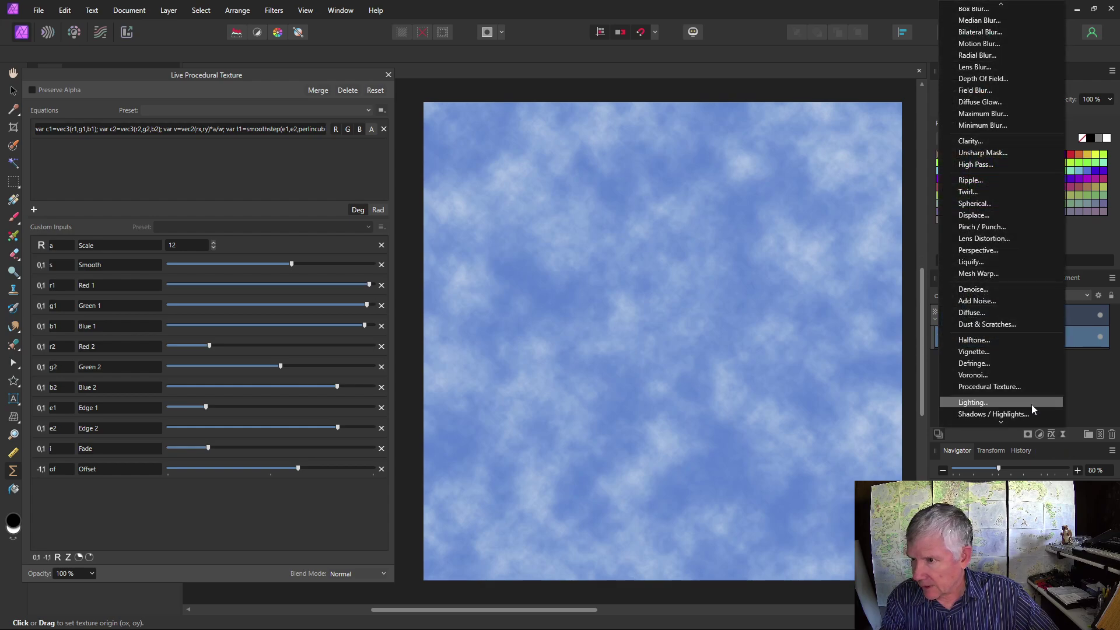
left_click(356, 162)
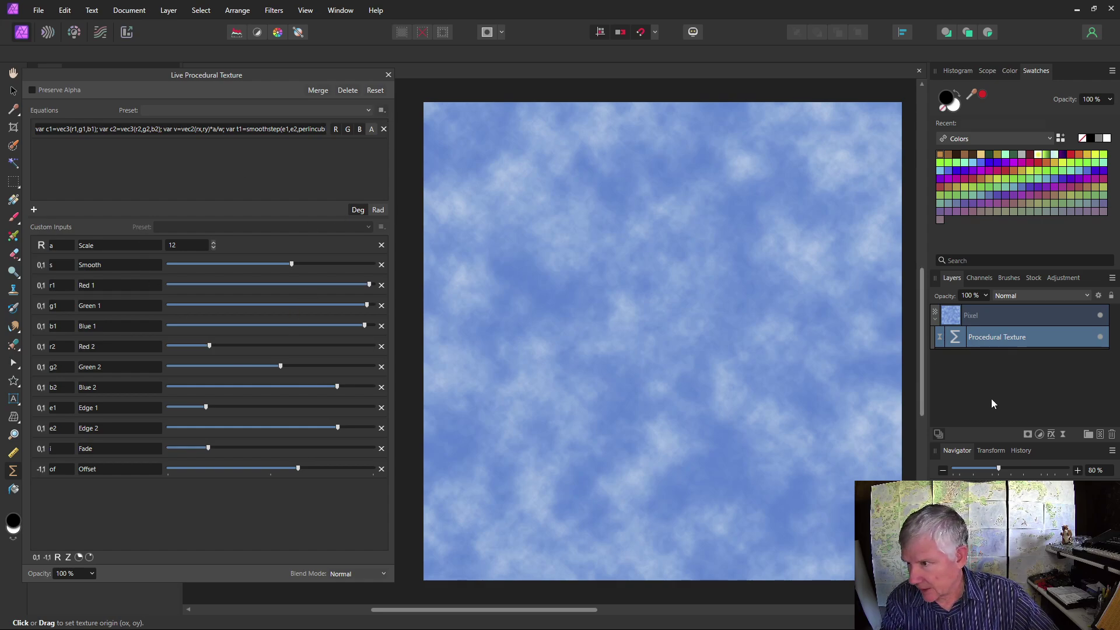
left_click(1063, 433)
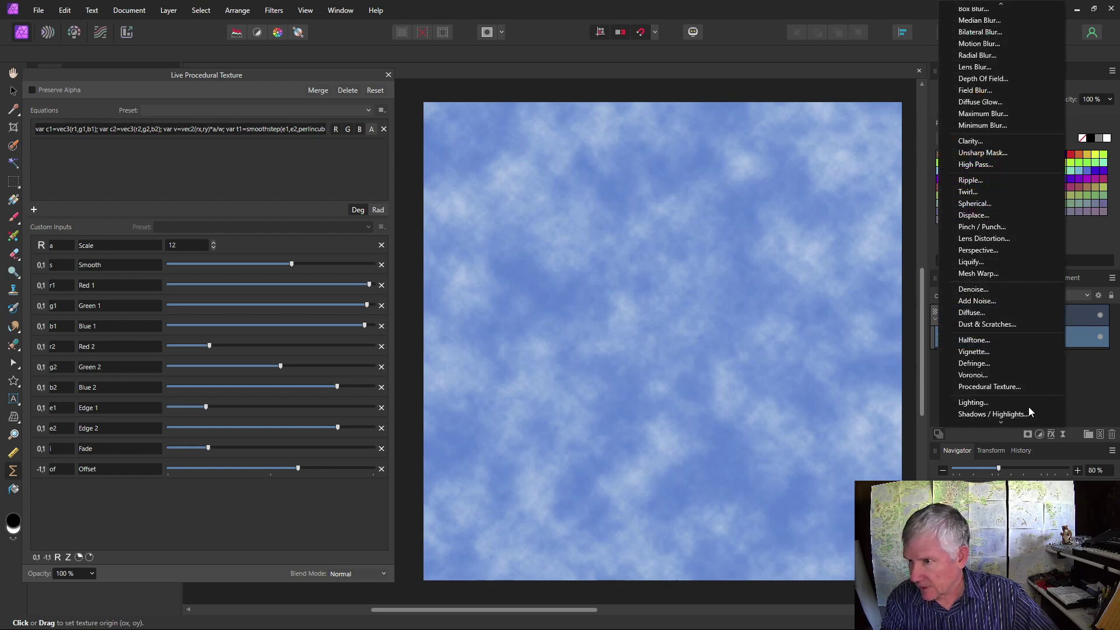
left_click(989, 387)
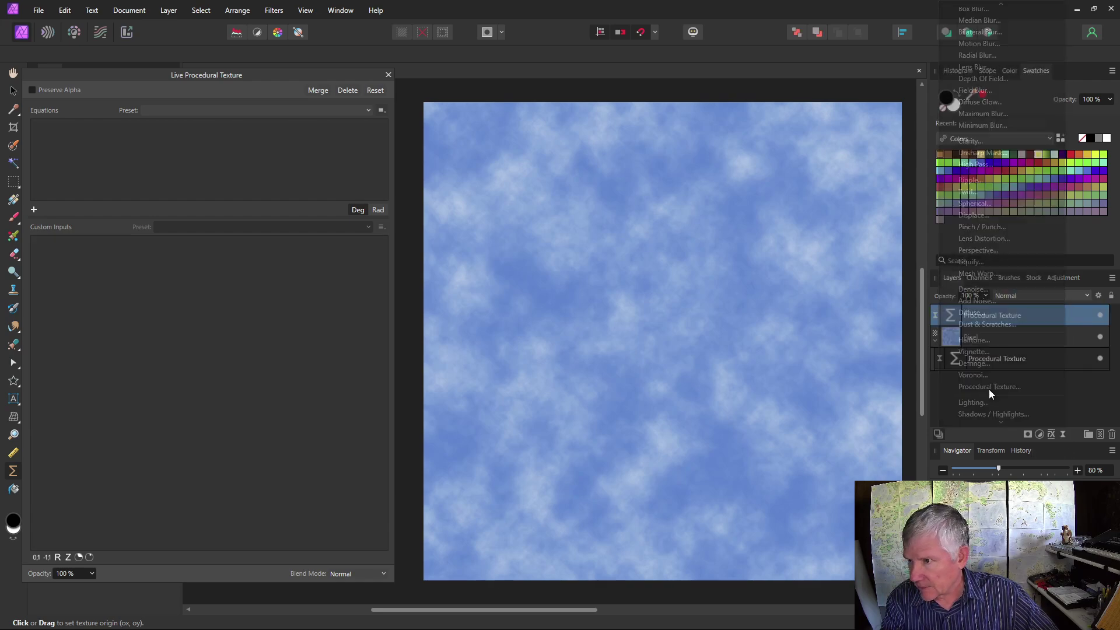
Step: Load the Clouds equation preset into the new texture and nest it inside the Pixel layer above the first Procedural Texture
left_click(300, 114)
scroll(182, 280, "down", 3)
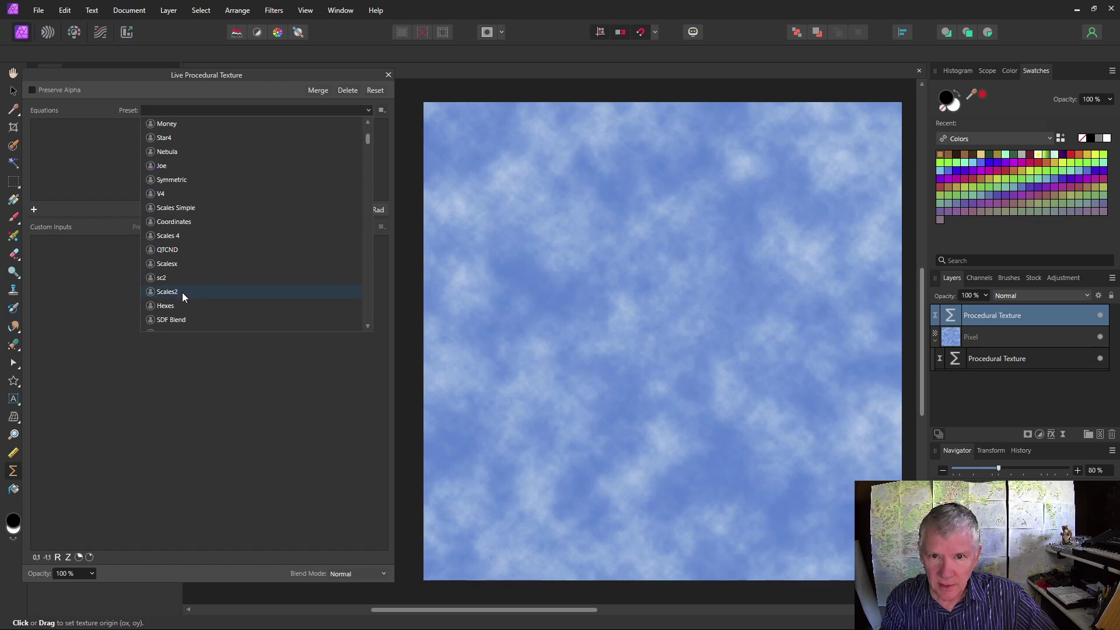
scroll(182, 292, "down", 5)
scroll(188, 257, "up", 1)
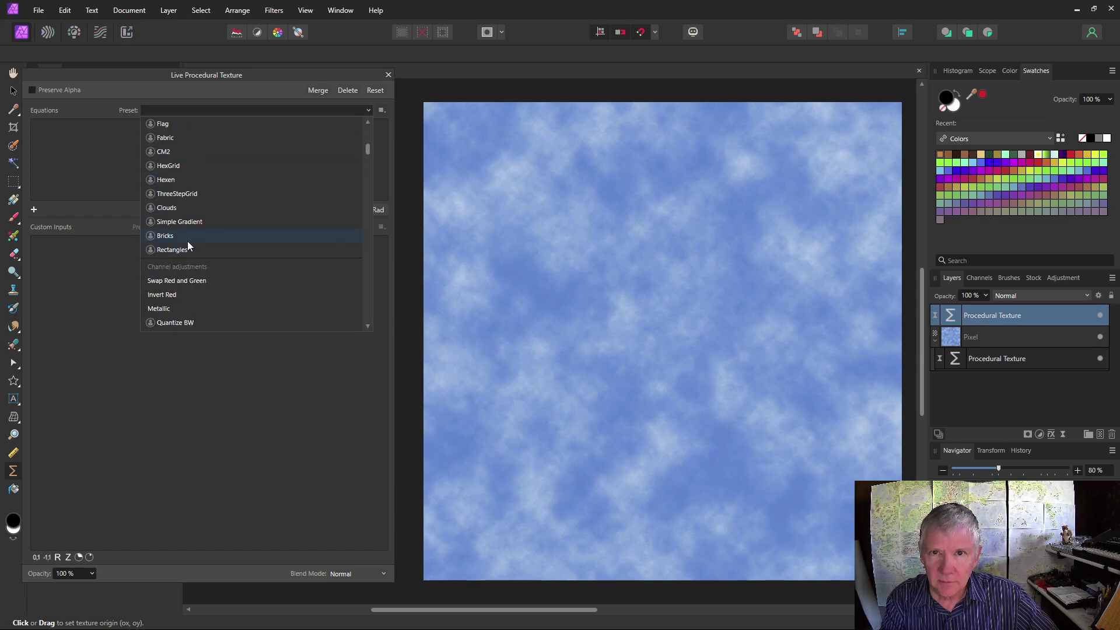
left_click(181, 208)
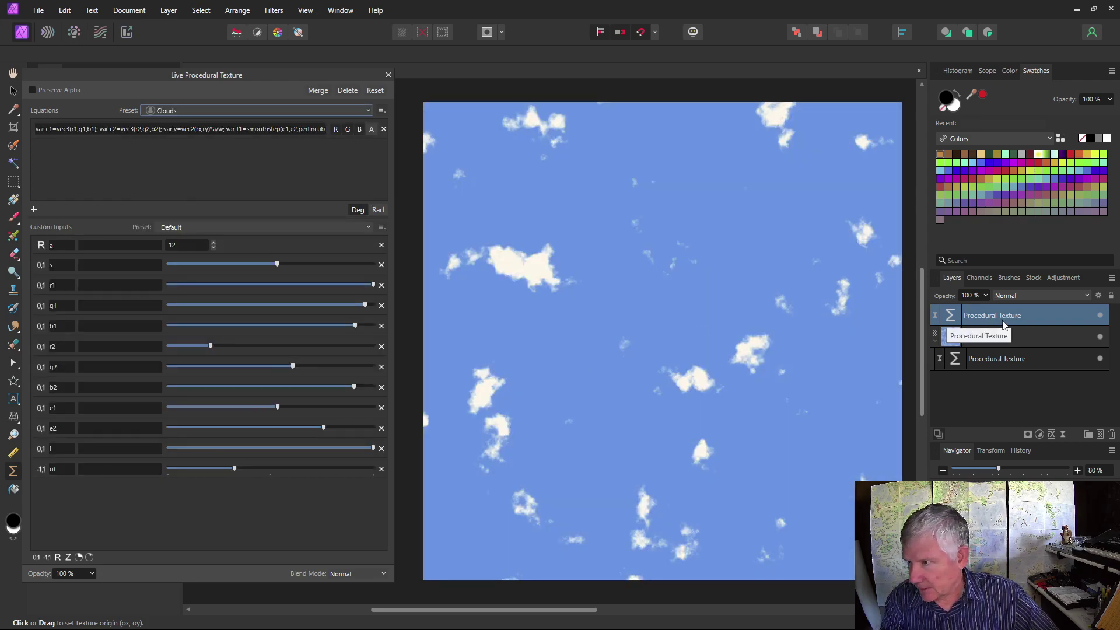
left_click_drag(1004, 325, 956, 336)
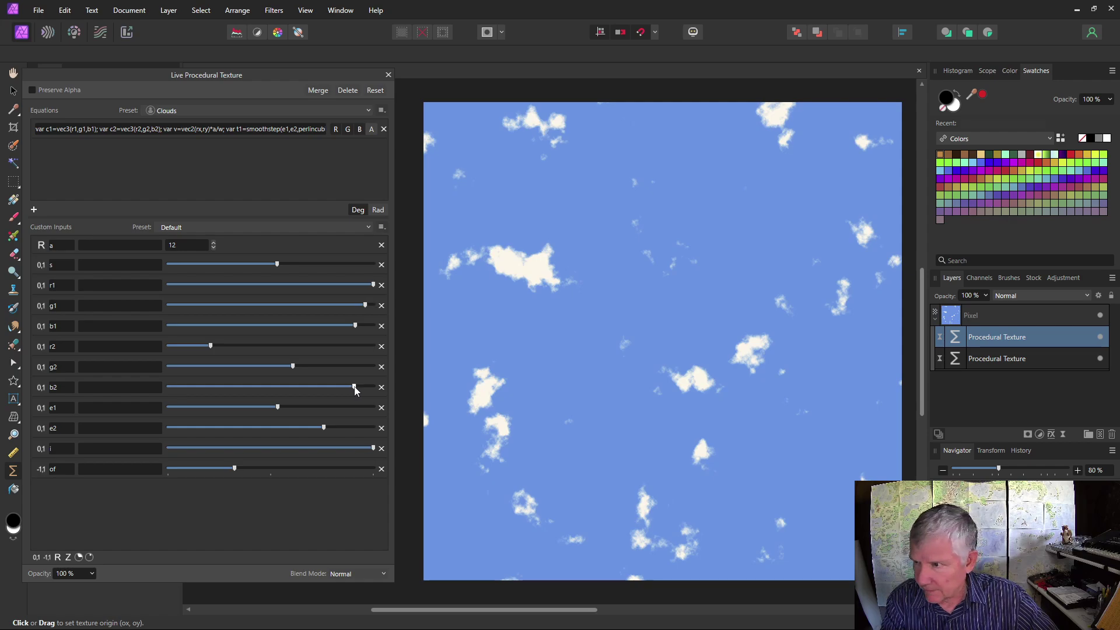
Step: Turn the second color of the upper texture black by setting b2, g2 and r2 to 0
left_click_drag(354, 386, 208, 396)
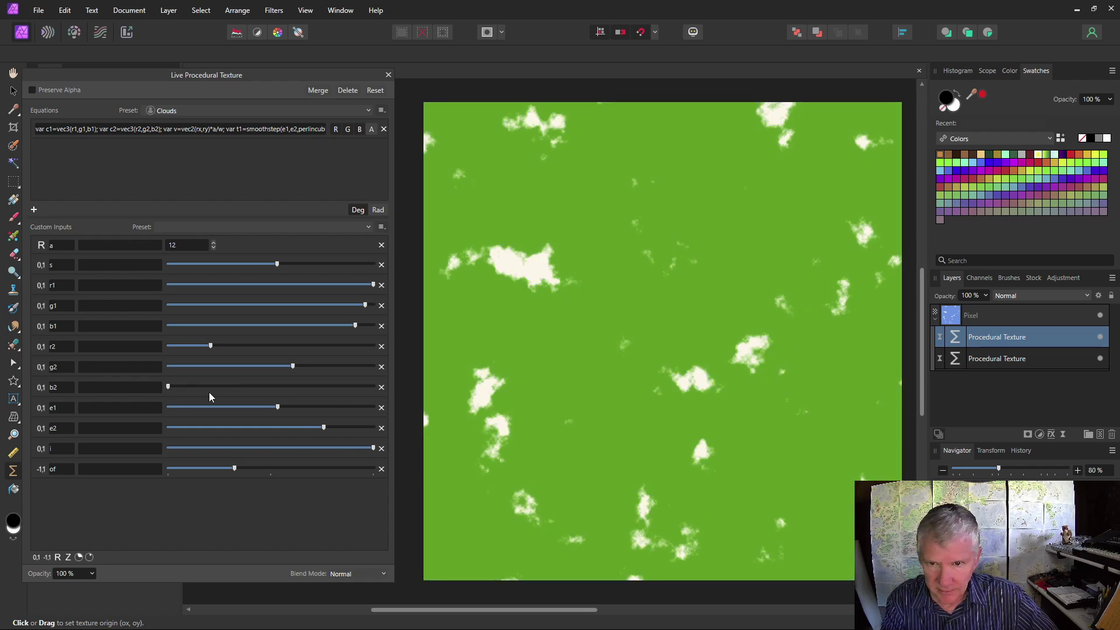
left_click_drag(296, 366, 93, 367)
left_click_drag(209, 345, 141, 344)
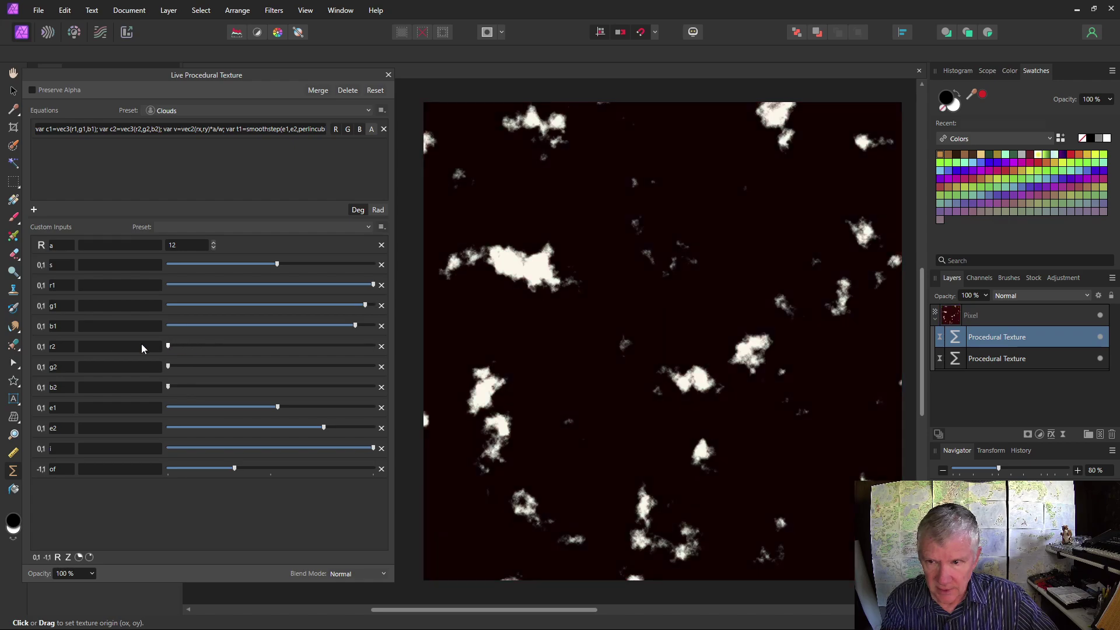
Step: Compare blend modes on the upper Procedural Texture and set it to Screen
left_click(1086, 296)
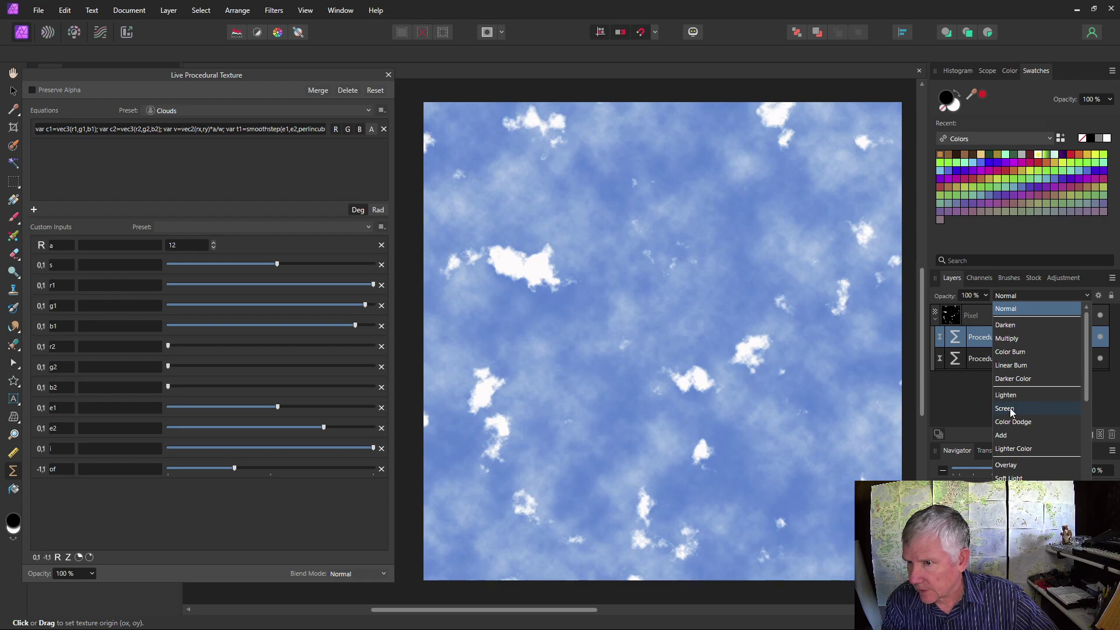
left_click(1010, 409)
left_click(1034, 297)
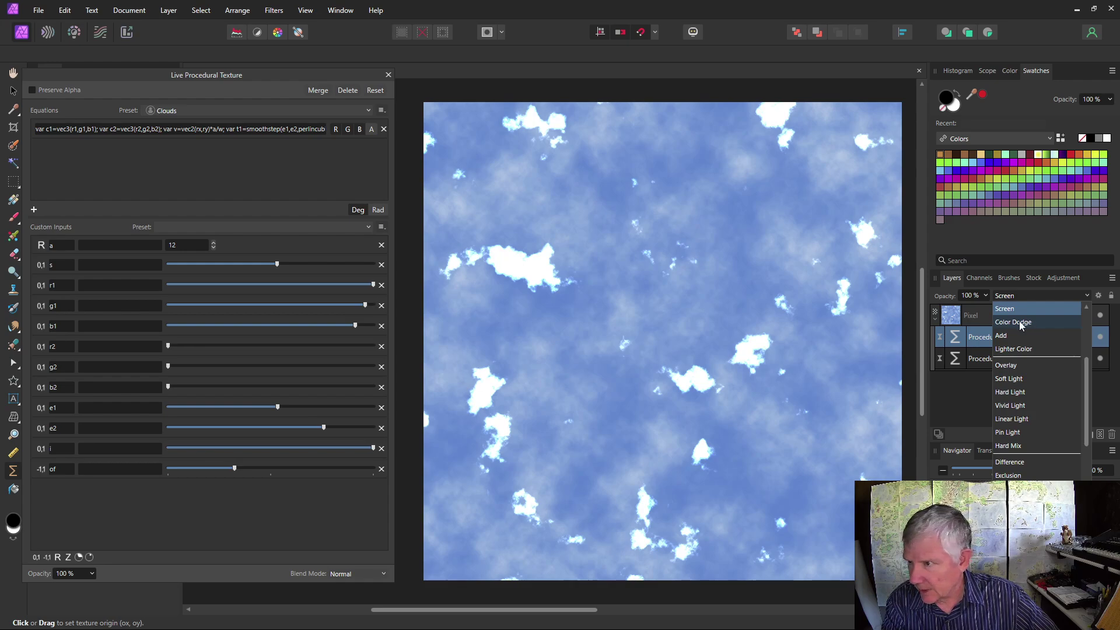
scroll(1027, 326, "up", 1)
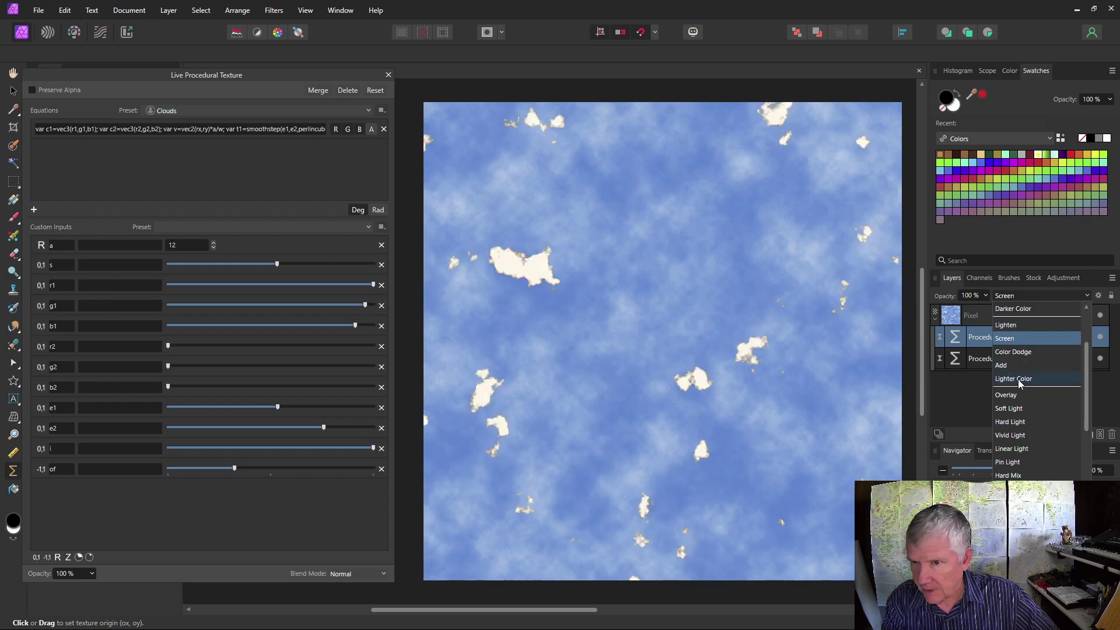
left_click(1007, 339)
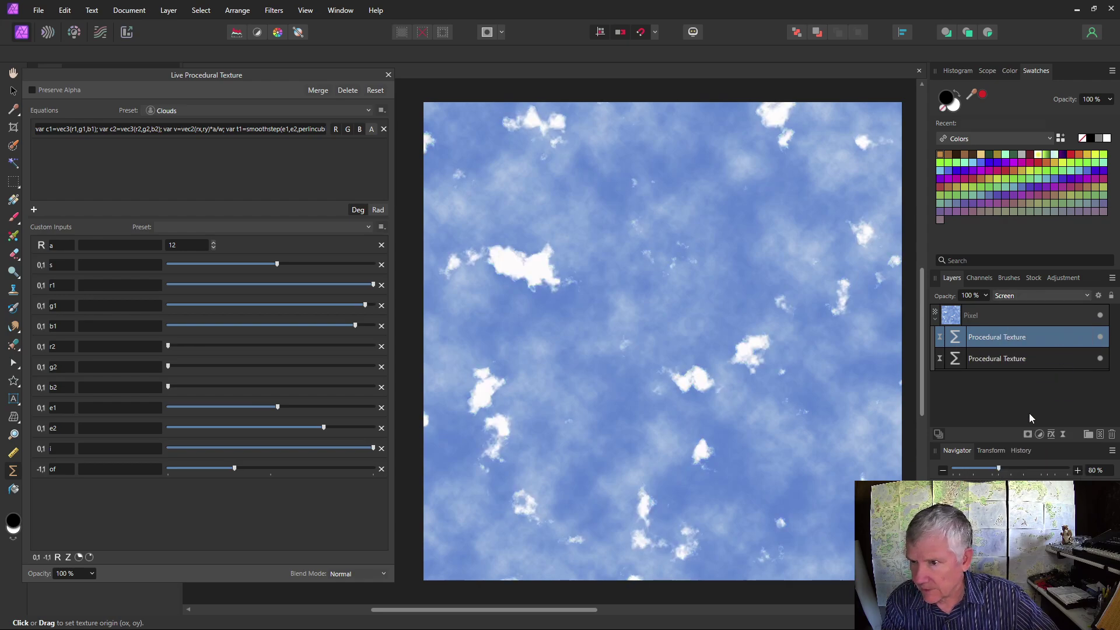
Step: Enlarge the upper clouds by setting input a to 4 and shift the texture origin to reposition them on the canvas
left_click(214, 248)
left_click(213, 247)
left_click(213, 247)
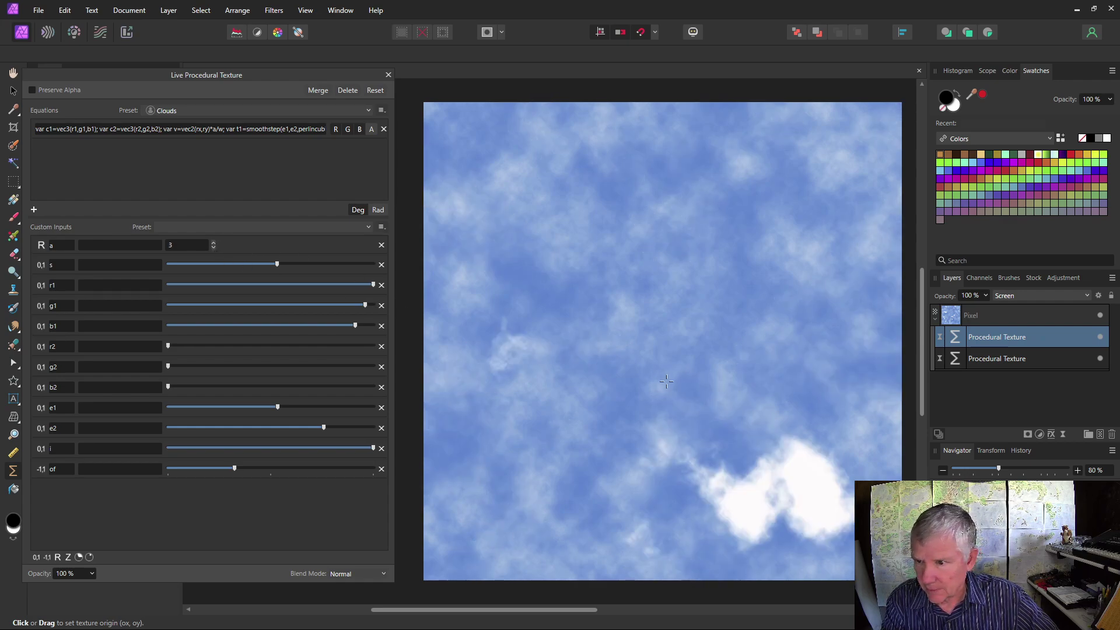
left_click_drag(666, 382, 451, 221)
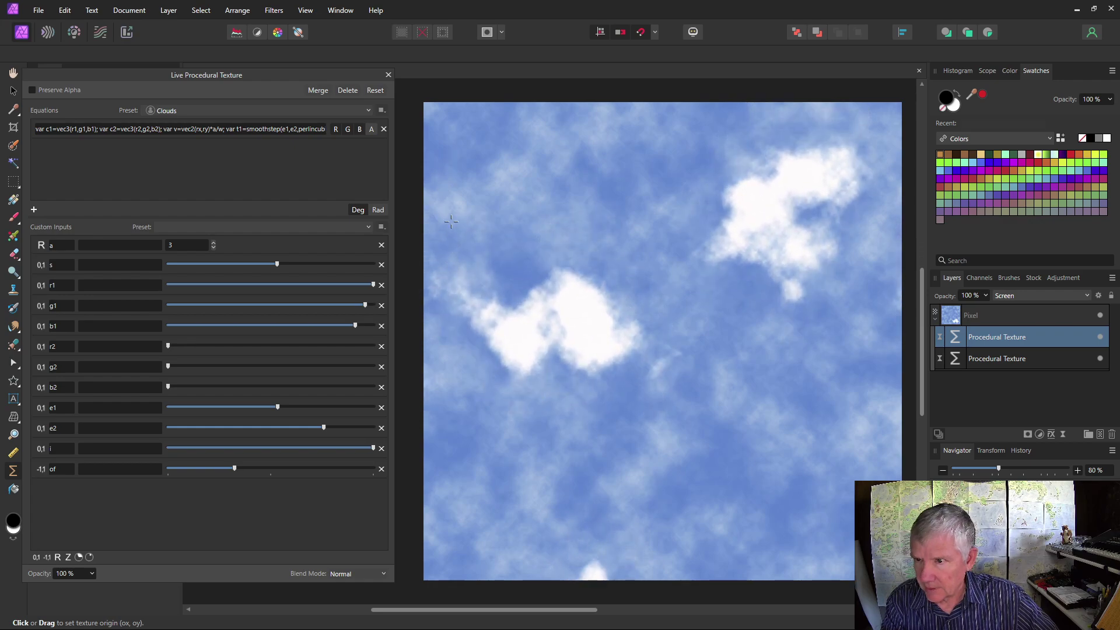
left_click(213, 247)
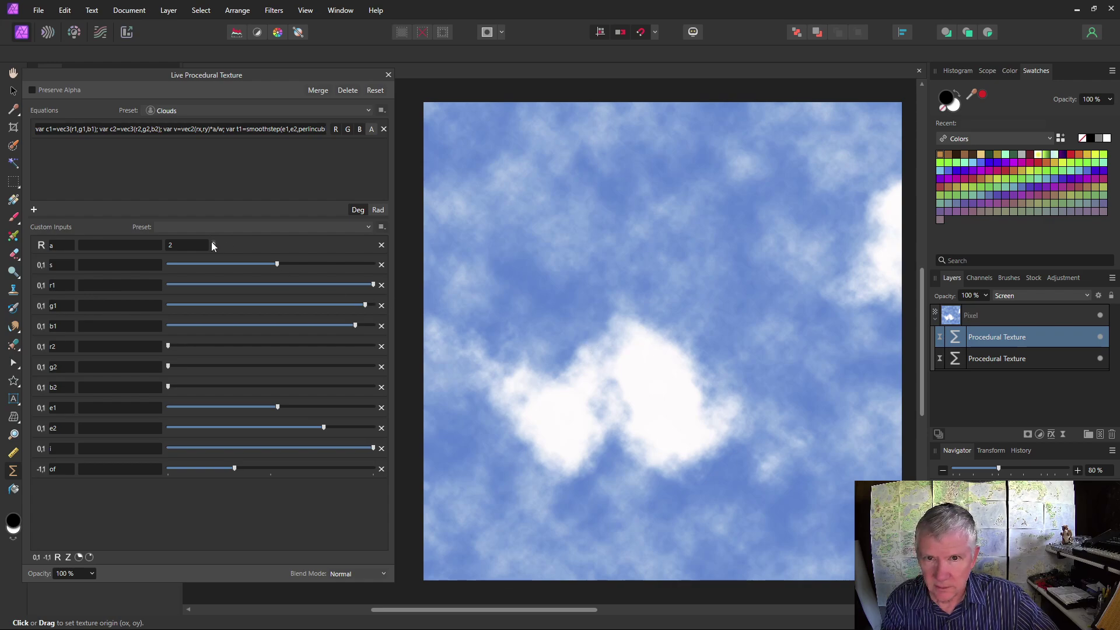
left_click(214, 242)
left_click(213, 243)
left_click_drag(692, 376, 719, 367)
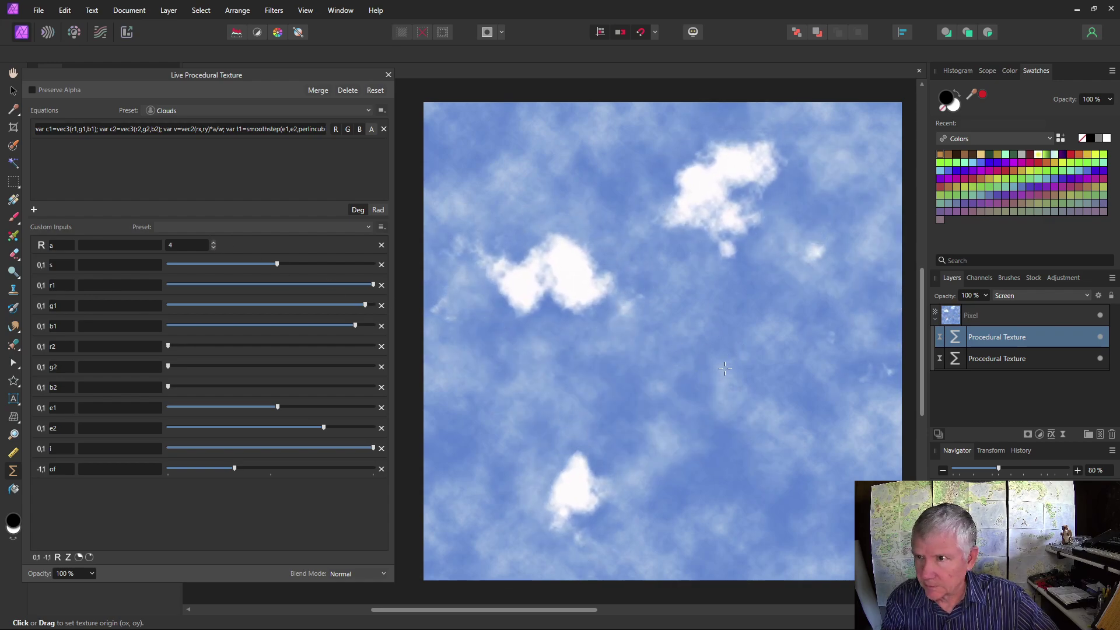
Step: Fine-tune the upper clouds with r1 and g1 about 0.86, b1 about 0.8, e1 about 0.37 and e2 about 0.6, nudging the origin slightly
left_click_drag(277, 407, 238, 407)
left_click_drag(708, 377, 705, 365)
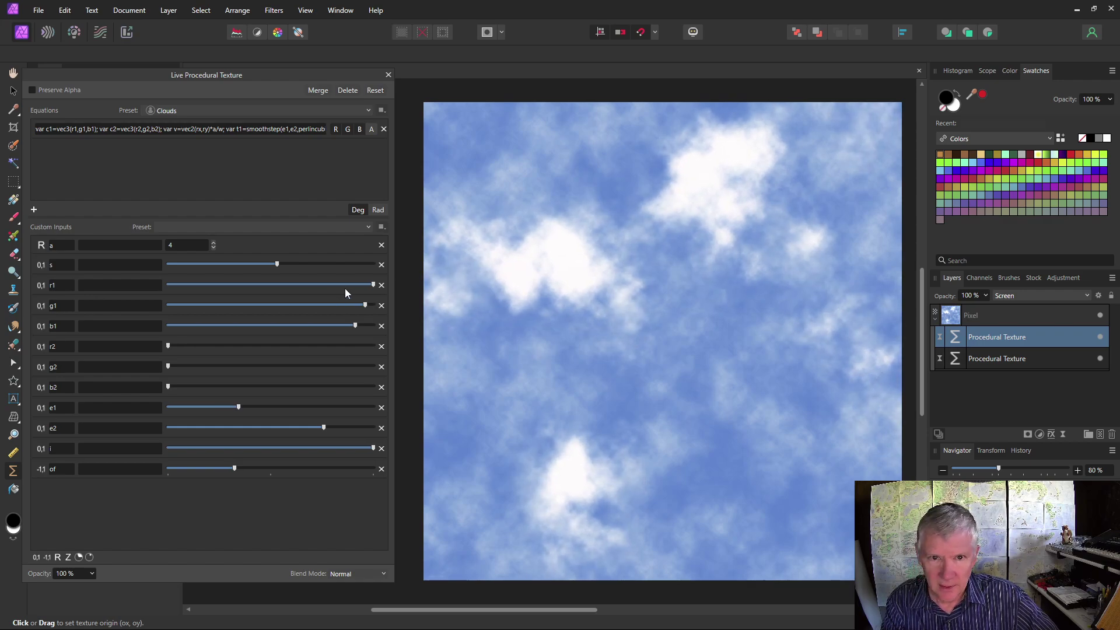
left_click_drag(374, 285, 324, 325)
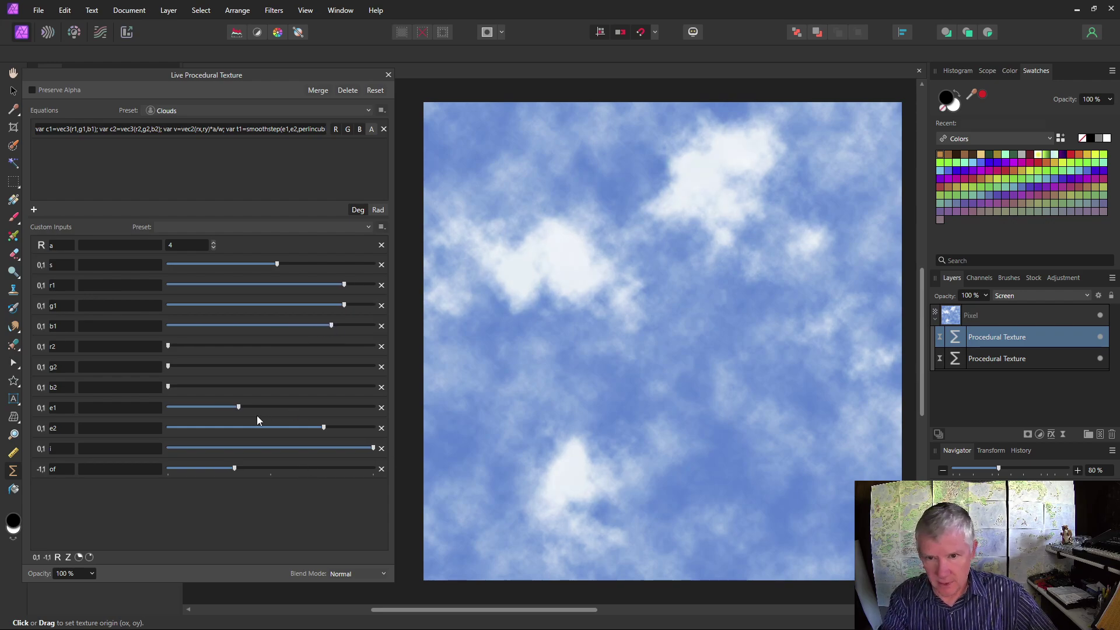
mouse_move(236, 407)
left_mouse_down()
mouse_move(265, 409)
mouse_move(243, 409)
left_mouse_up()
left_click_drag(323, 428, 289, 428)
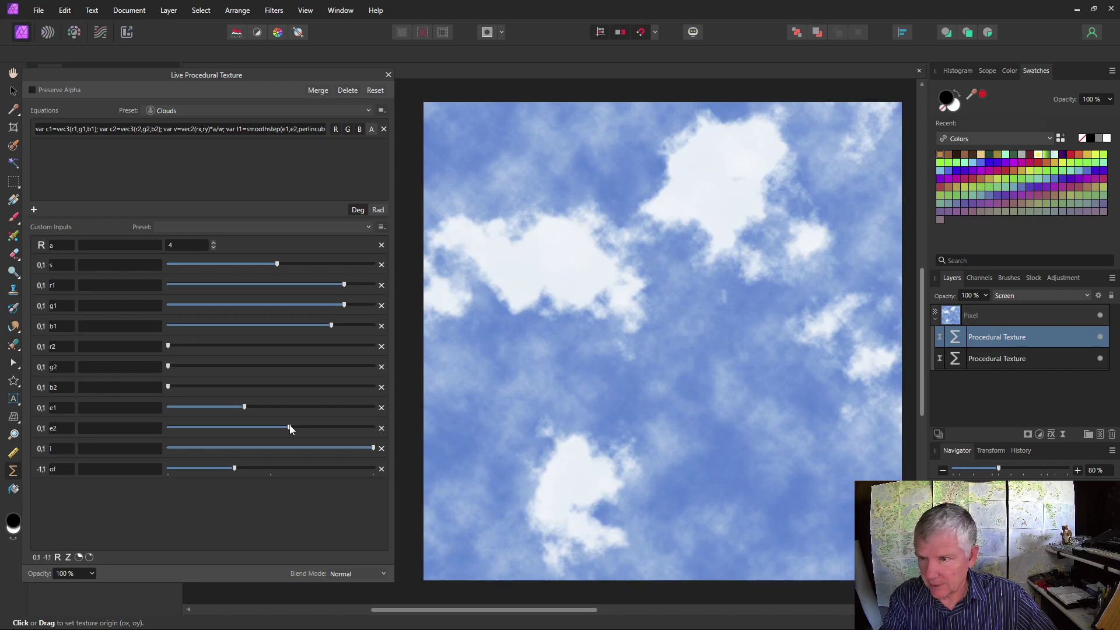